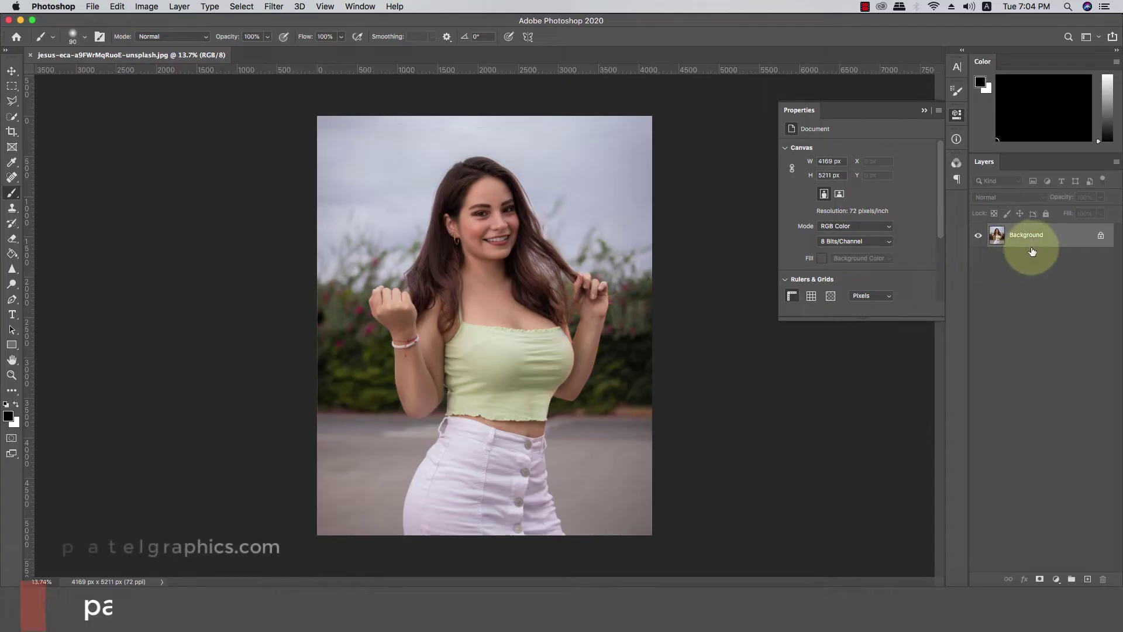
Duplicate the Background layer as Background copy and run the Camera Raw Filter on it.
left_click(924, 111)
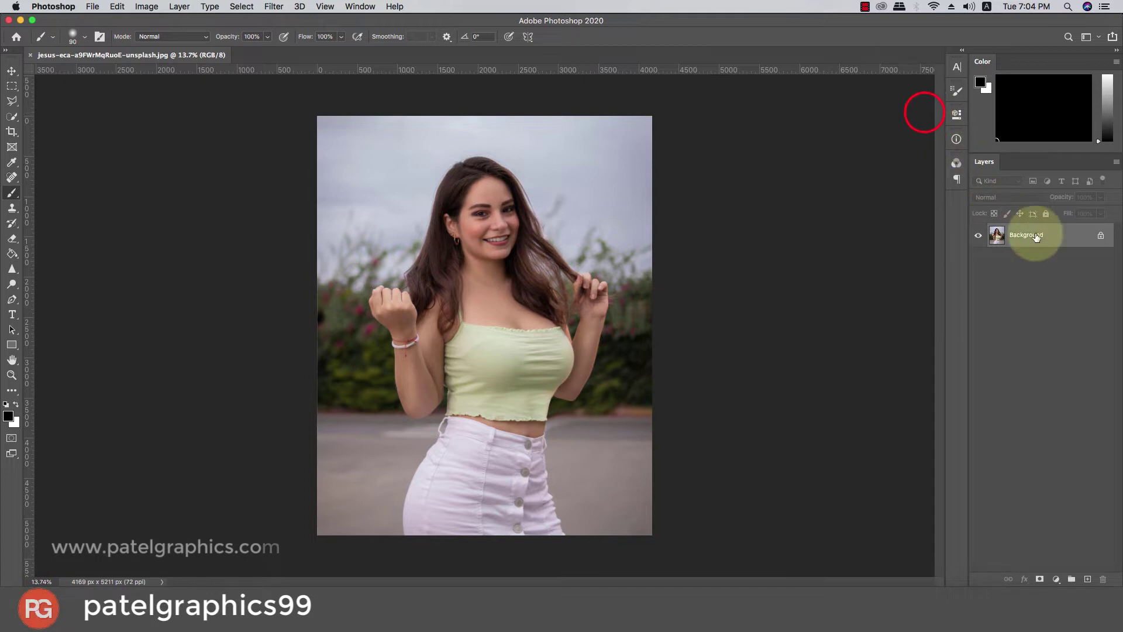
left_click_drag(1060, 239, 1087, 575)
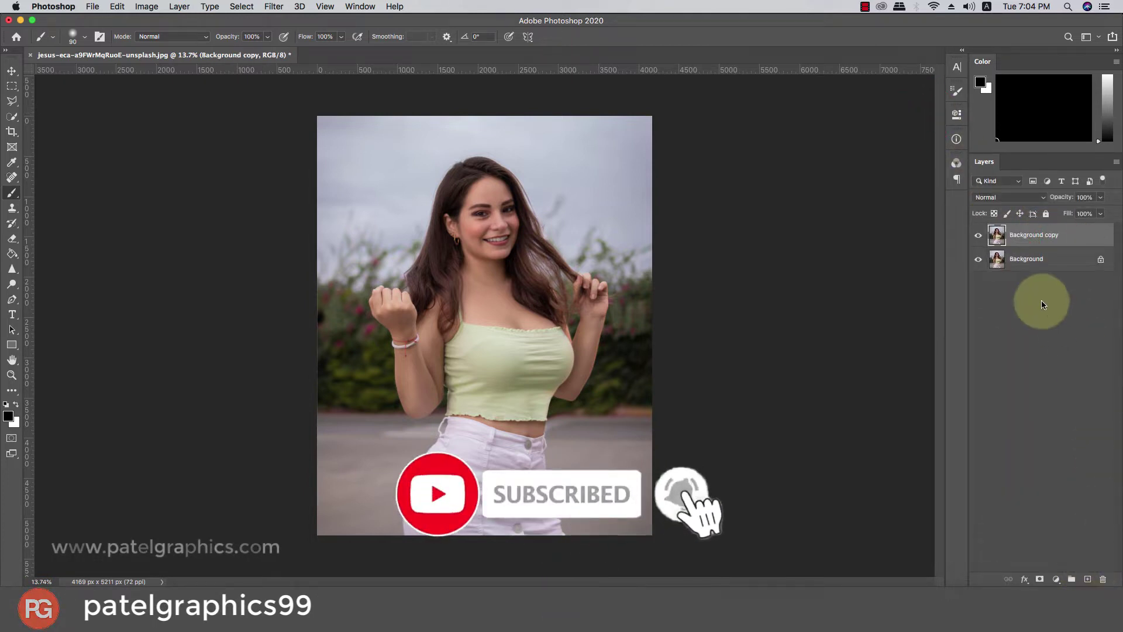
left_click(1045, 235)
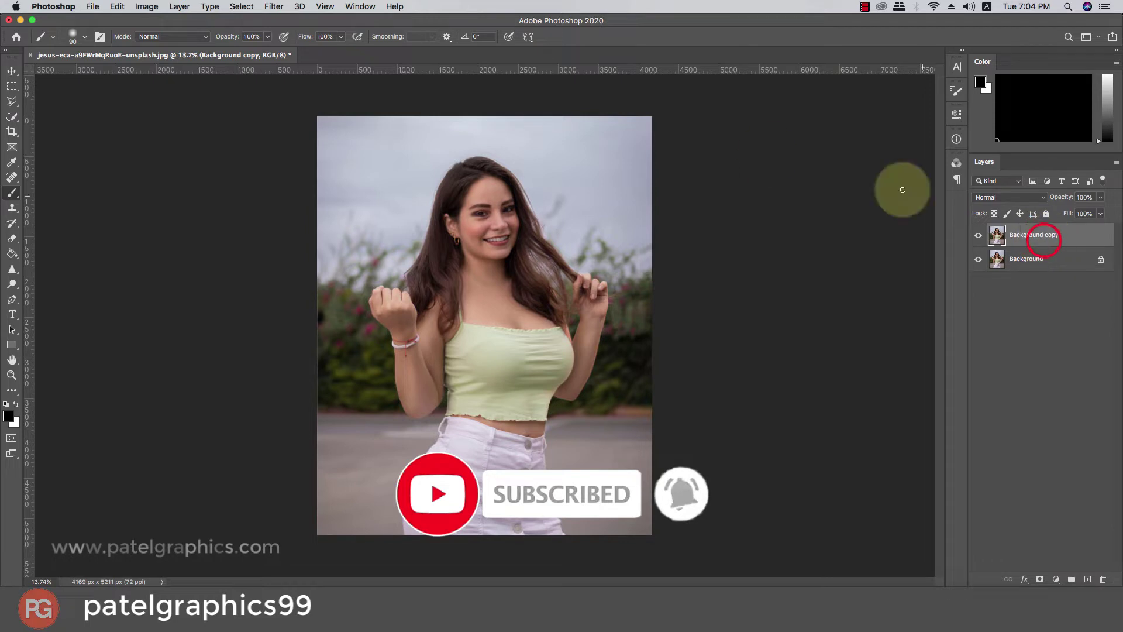
left_click(274, 7)
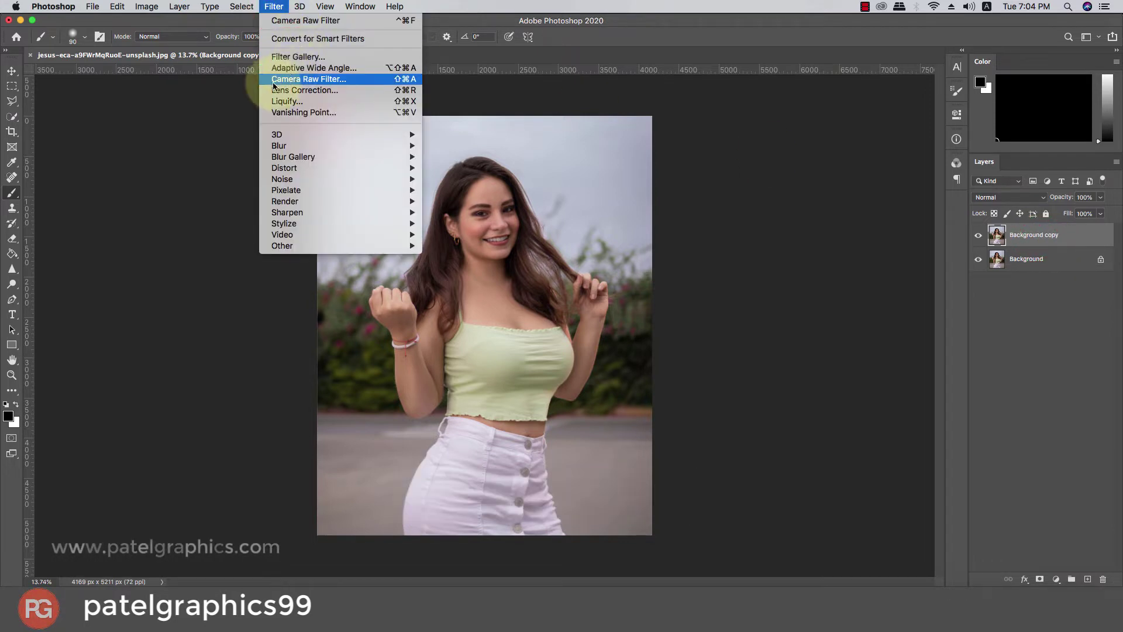
left_click(340, 84)
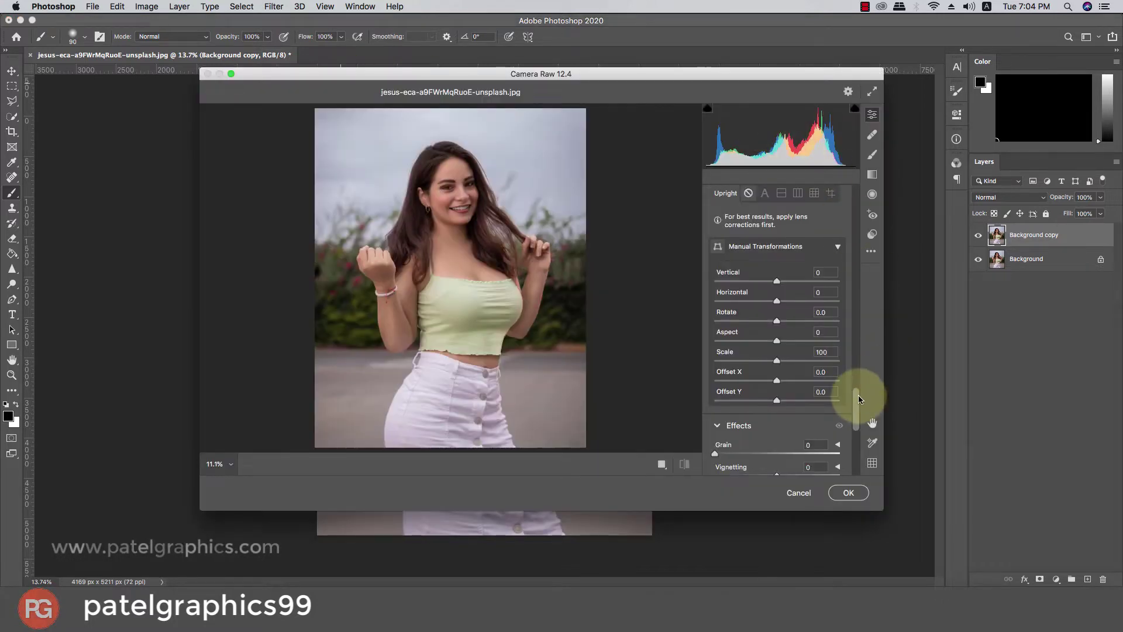
Apply Auto tone in Camera Raw and cool the Temperature to -9.
left_click(858, 395)
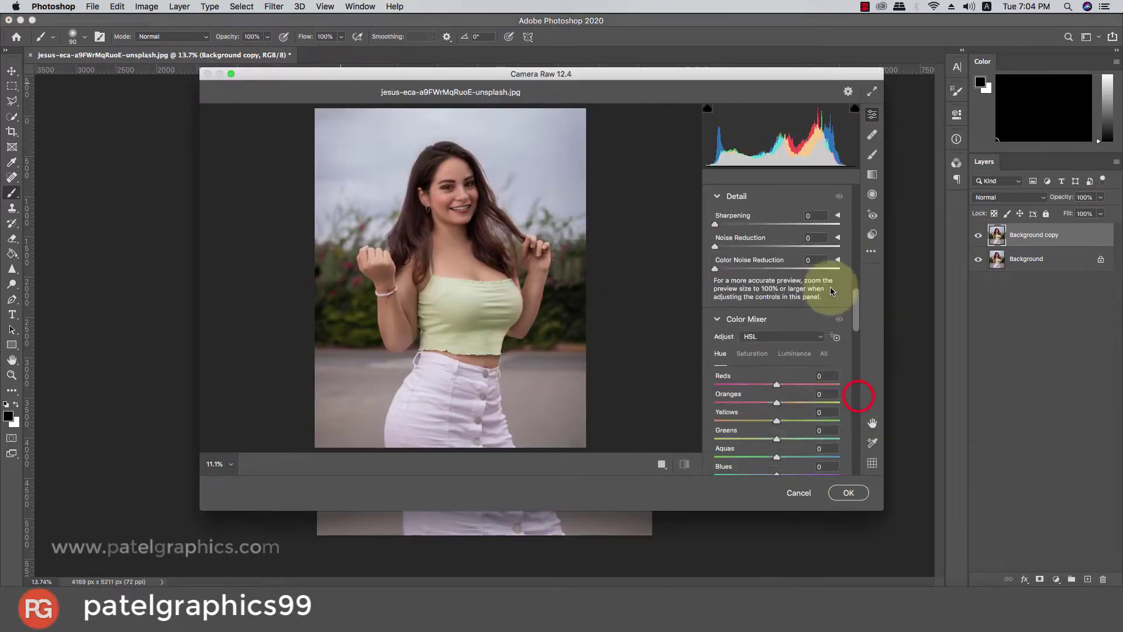
scroll(831, 291, "up", 10)
scroll(840, 195, "up", 2)
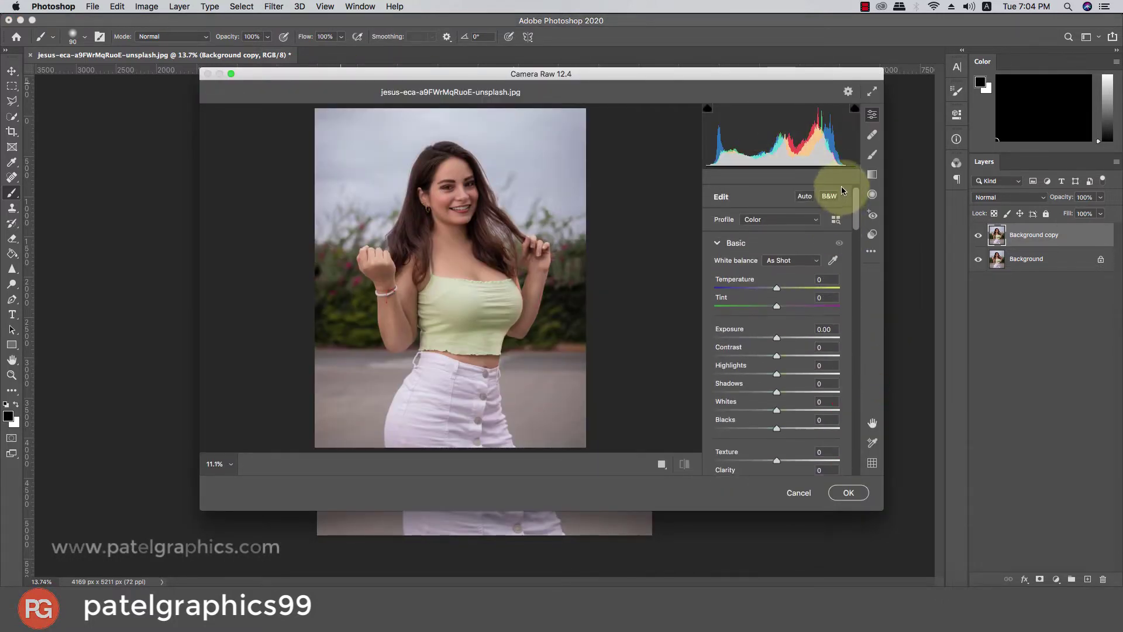
left_click(807, 196)
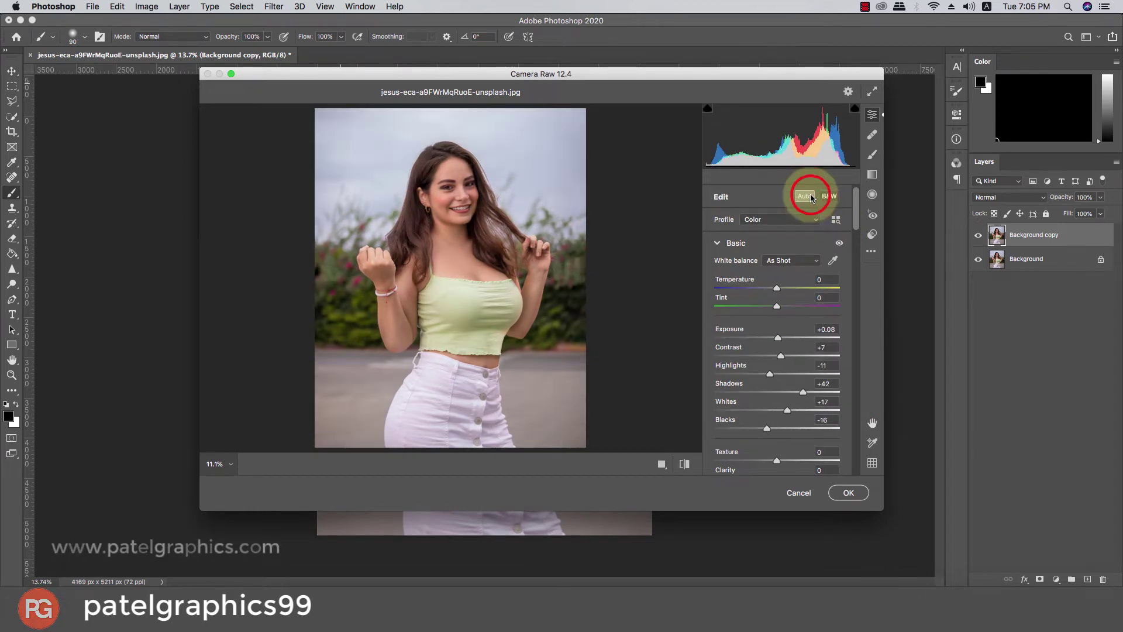
left_click(806, 196)
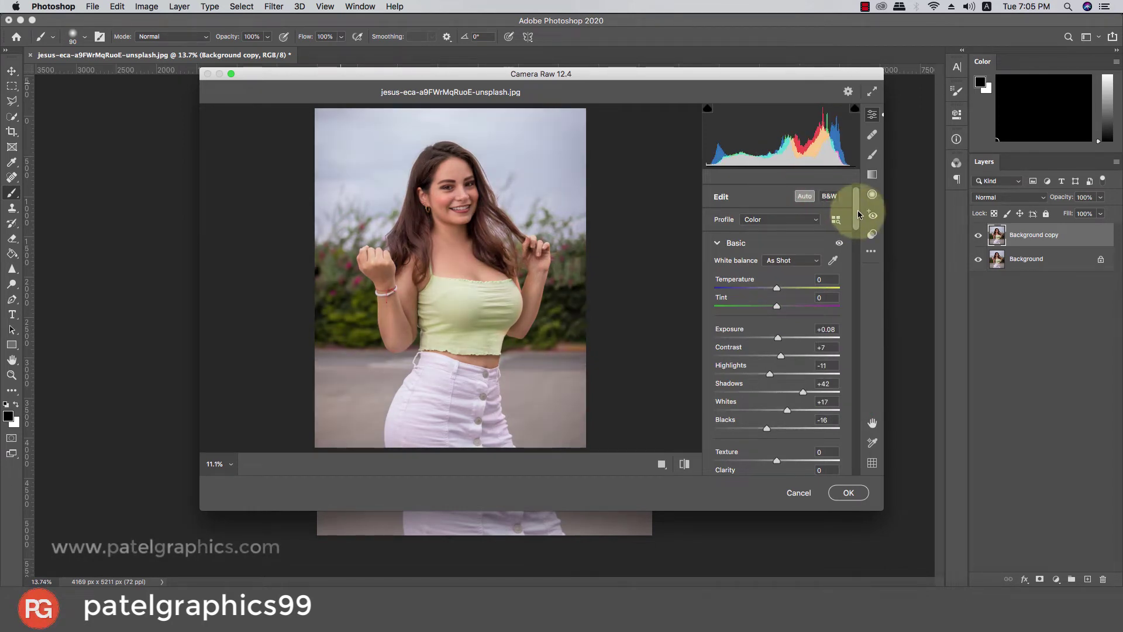
left_click_drag(854, 205, 858, 227)
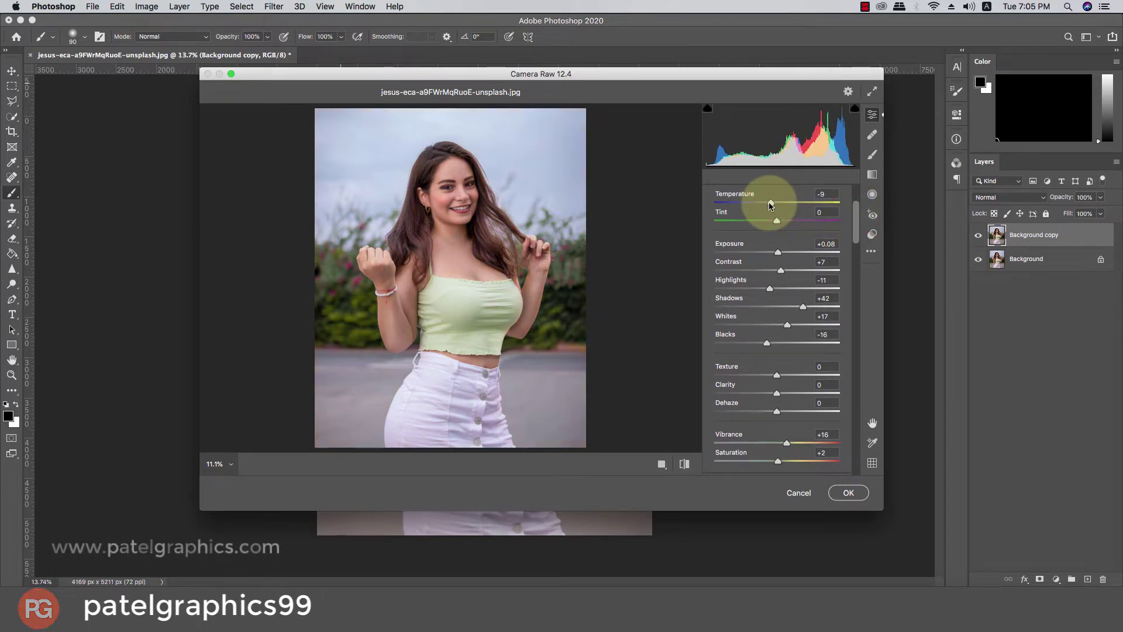
left_click_drag(854, 217, 846, 234)
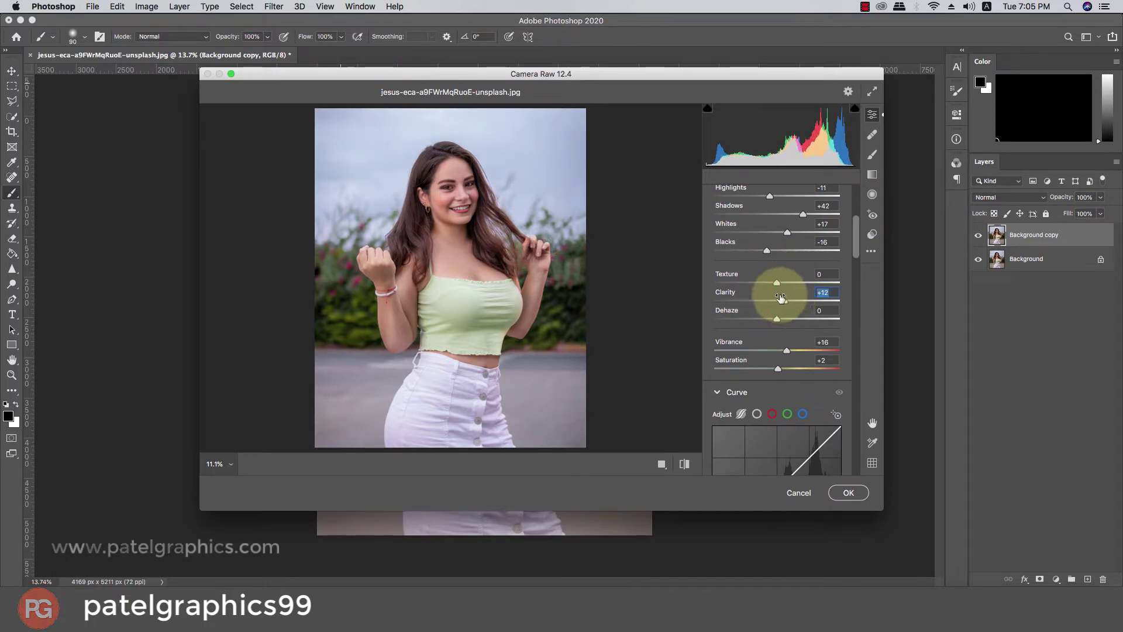
Set Clarity to +12 and Vibrance to +27, with Noise Reduction reset to 0.
scroll(781, 298, "down", 2)
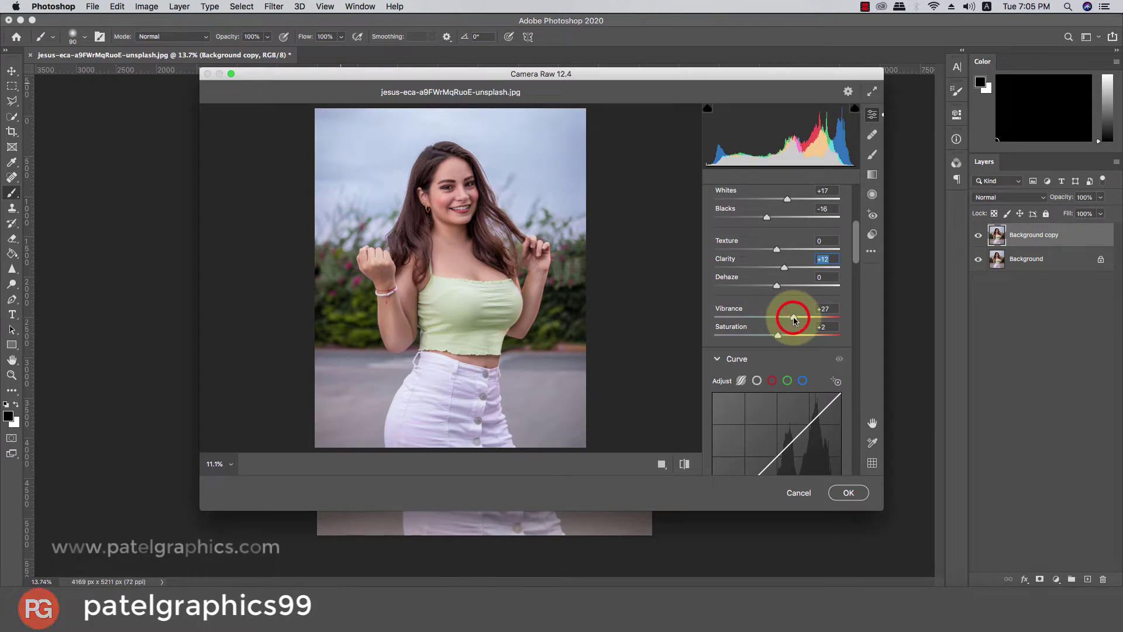
scroll(791, 314, "down", 5)
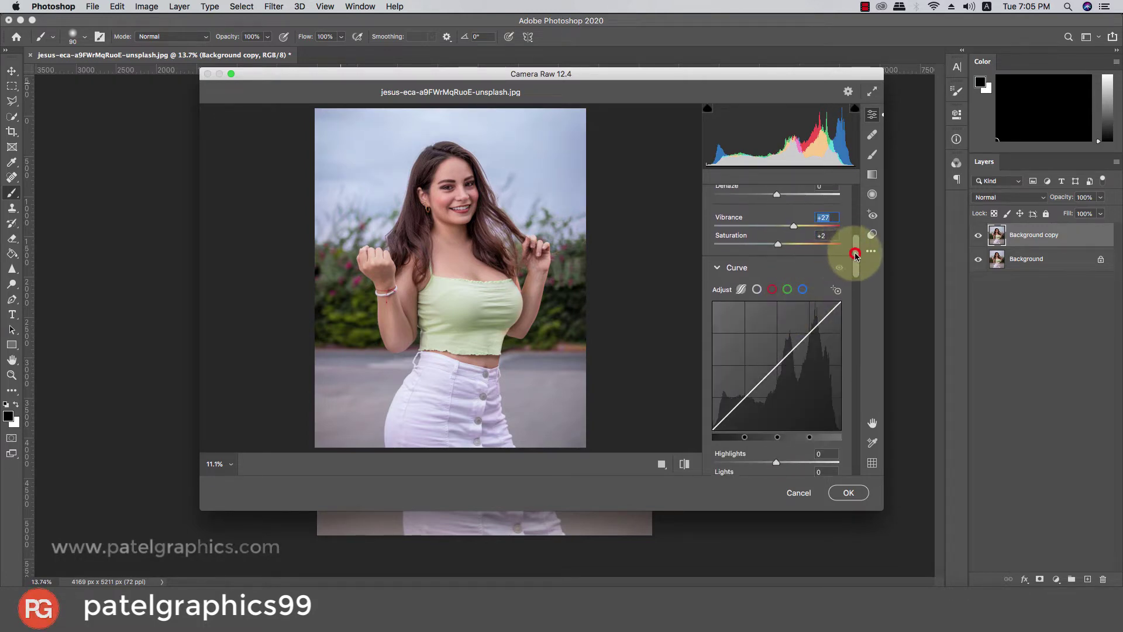
left_click_drag(854, 256, 855, 296)
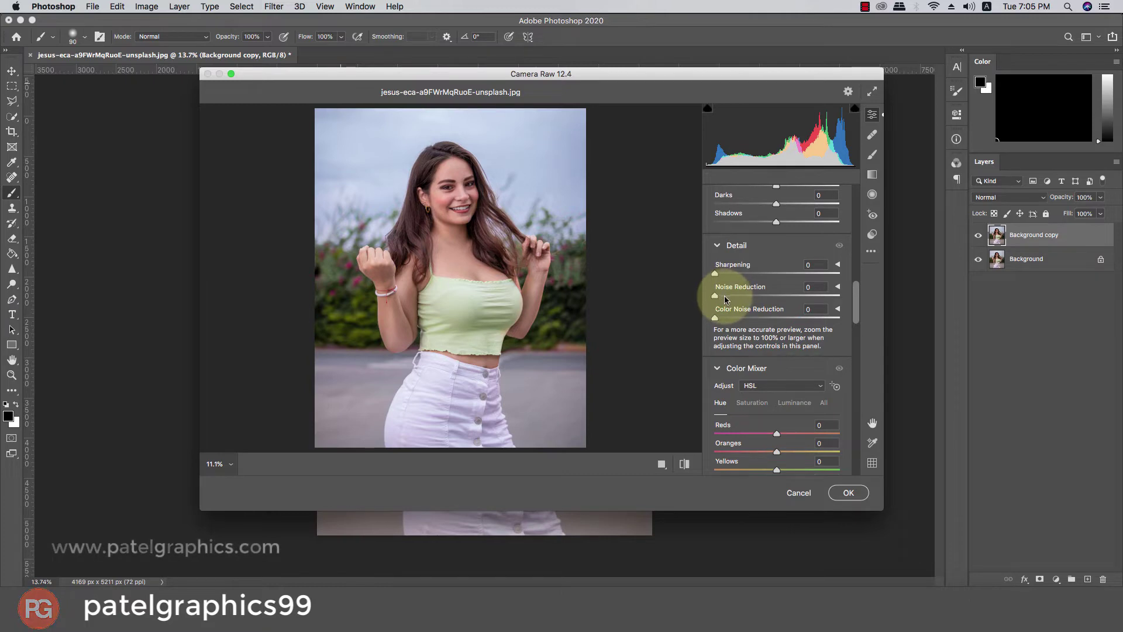
left_click_drag(732, 304, 706, 307)
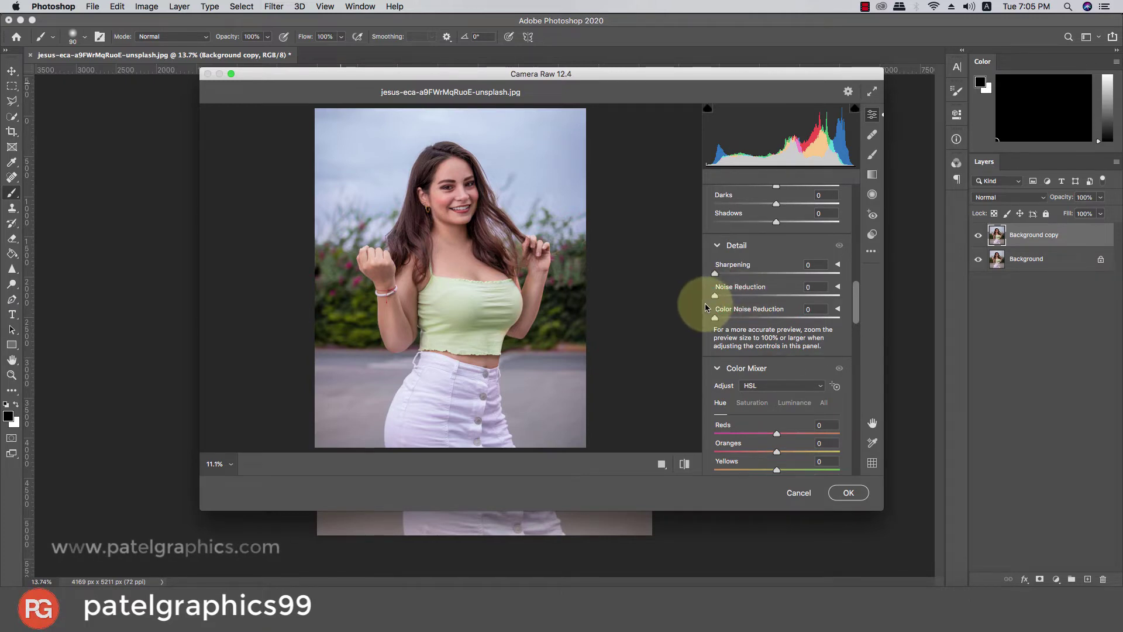
left_click(722, 309)
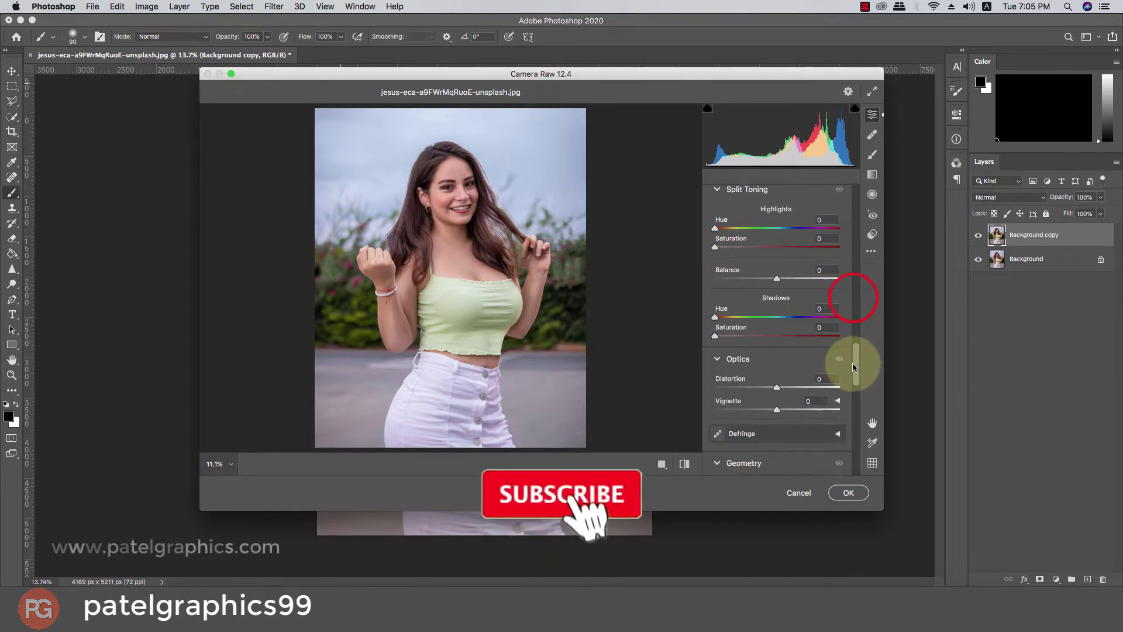
left_click_drag(850, 297, 853, 458)
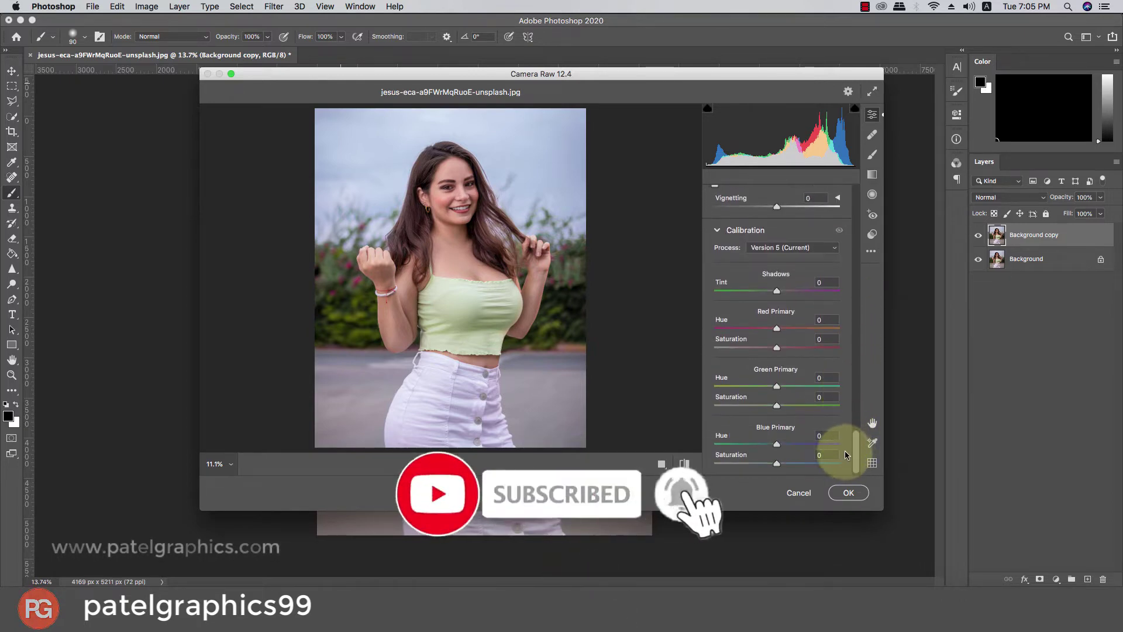
Calibrate the Green Primary to +33/-51 and the Red Primary to +44/-34.
left_click(796, 465)
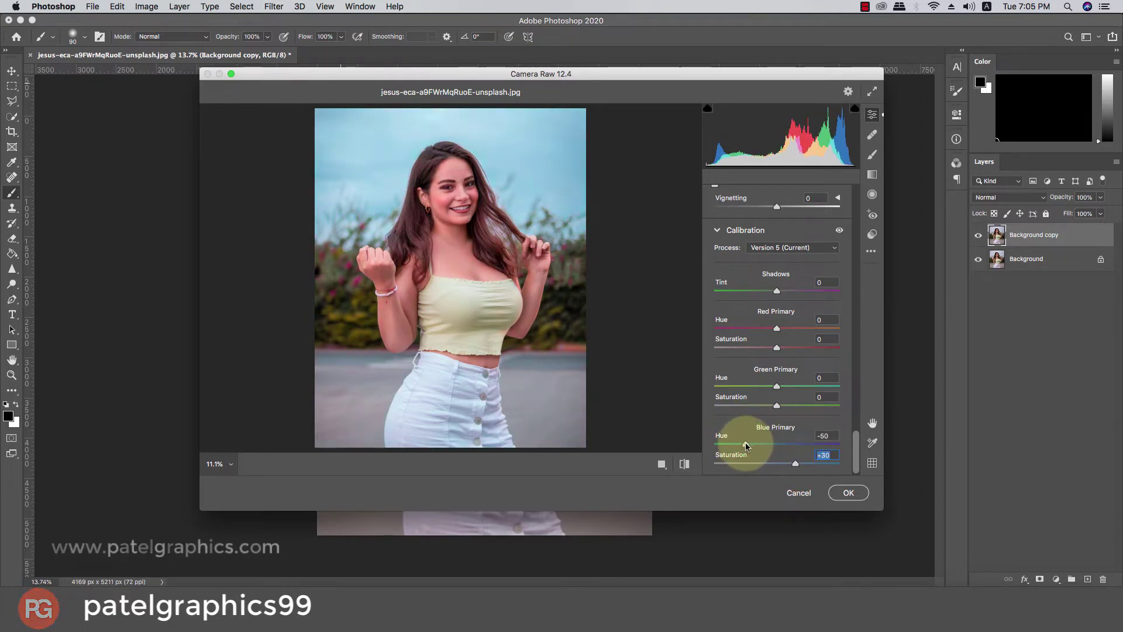
left_click(746, 445)
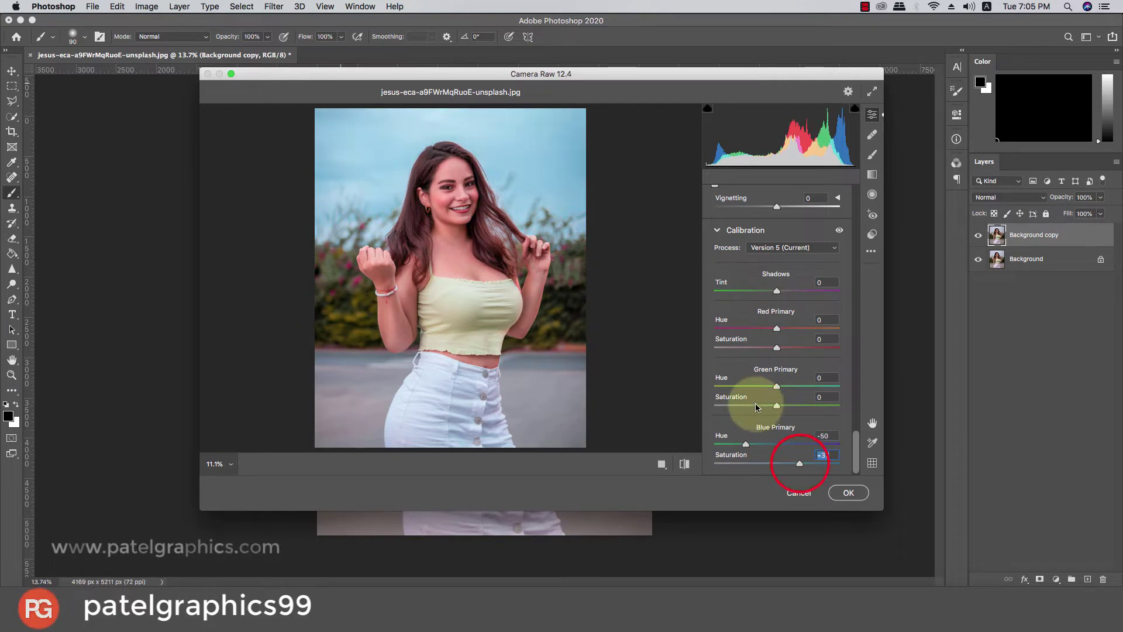
mouse_move(777, 406)
left_mouse_down()
mouse_move(745, 405)
mouse_move(817, 388)
left_mouse_up()
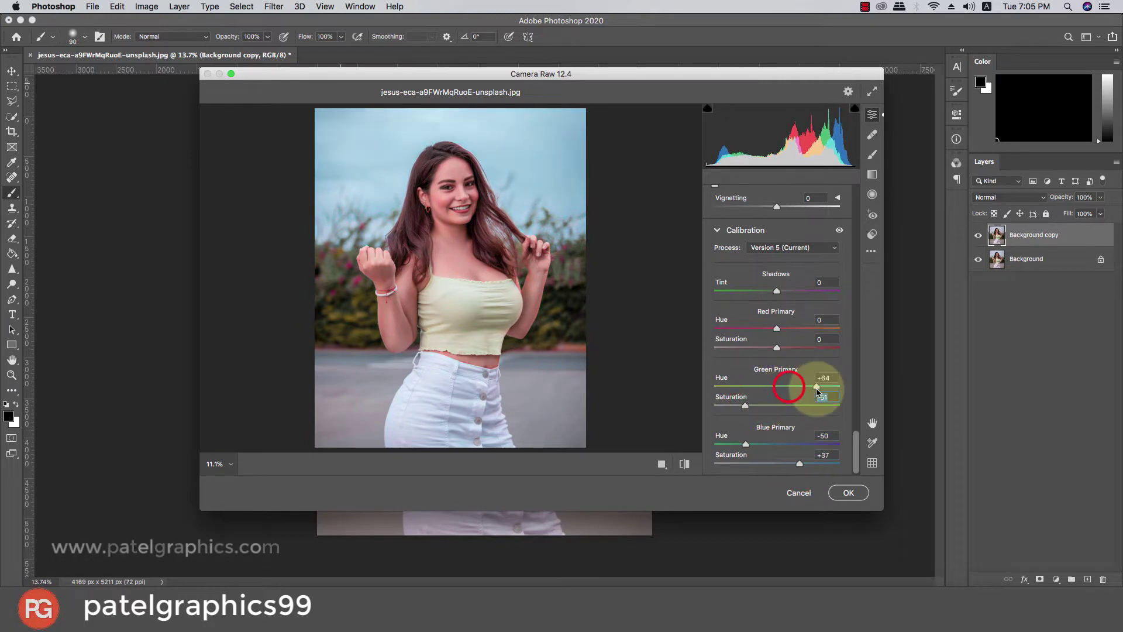
left_click(798, 387)
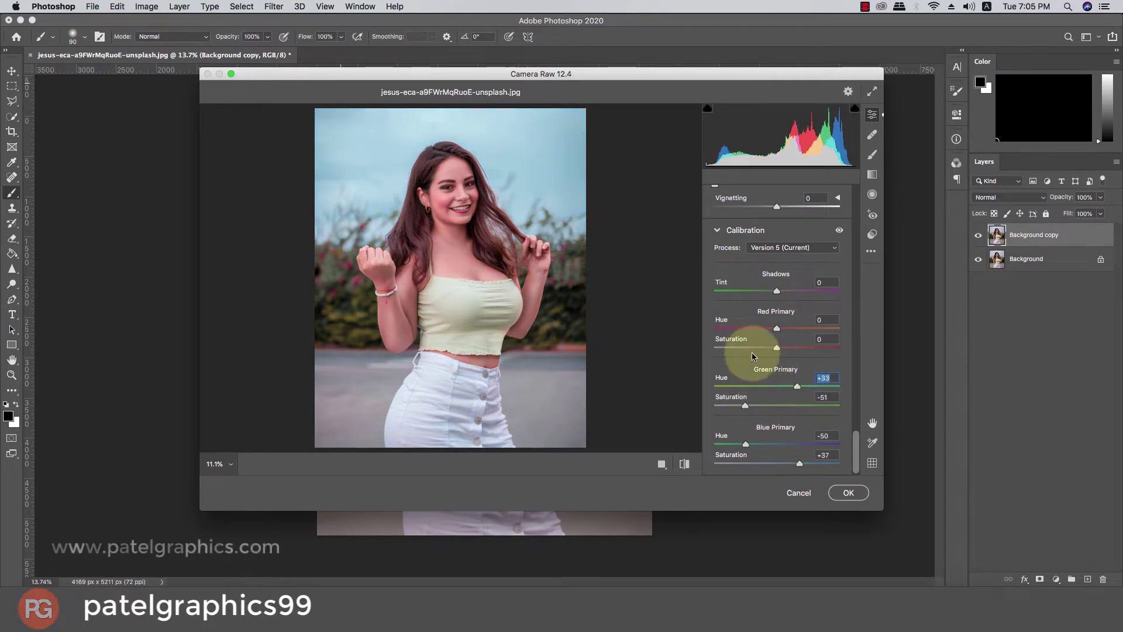
left_click(751, 348)
left_click_drag(777, 328, 815, 331)
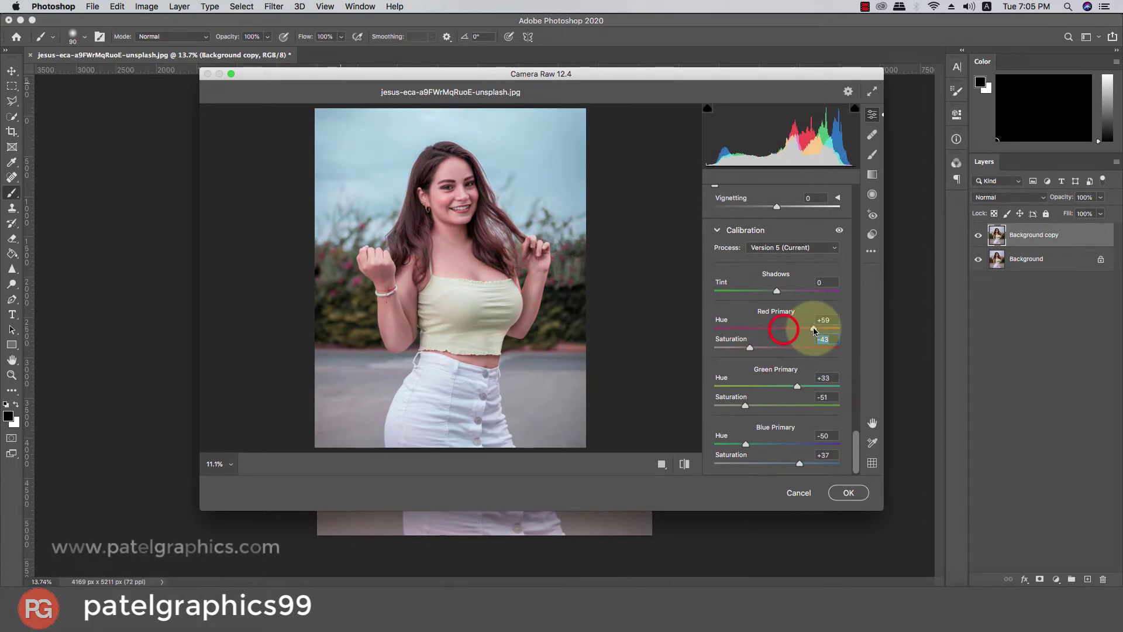
left_click(755, 350)
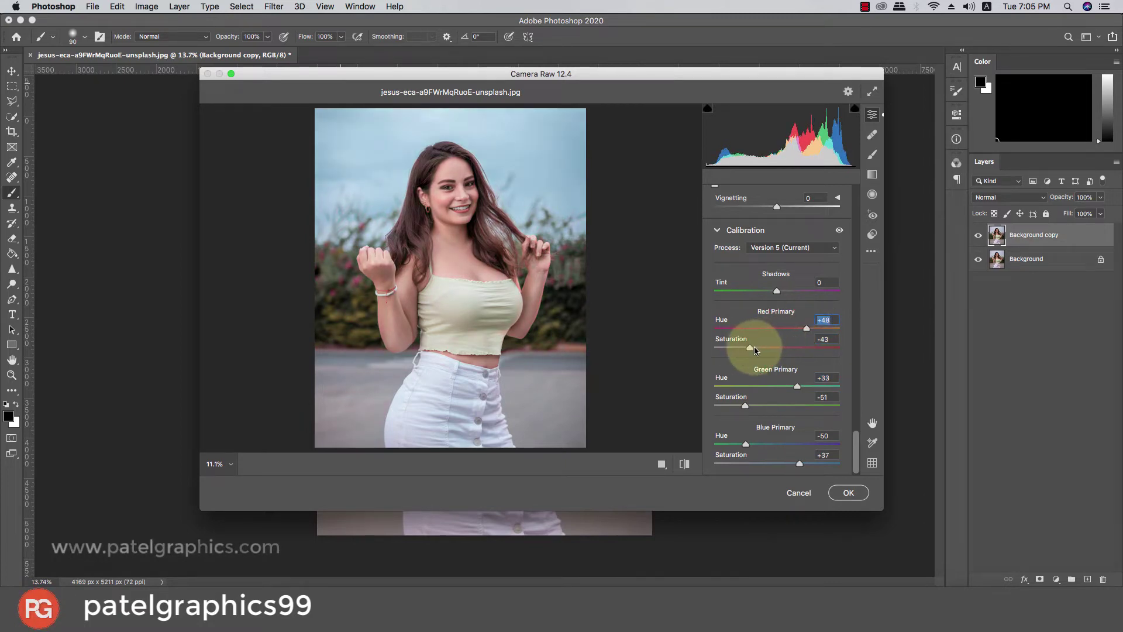
left_click(758, 349)
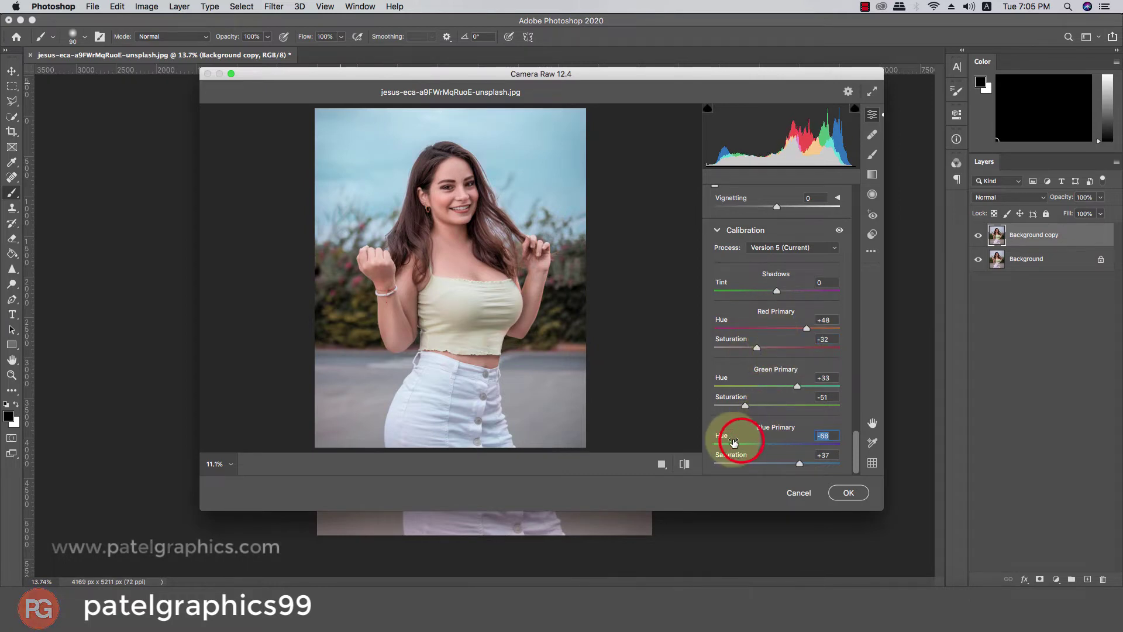
Set the Blue Primary to -60/+47 and post-crop Vignetting to -16 for a teal sky.
left_click_drag(741, 441, 742, 443)
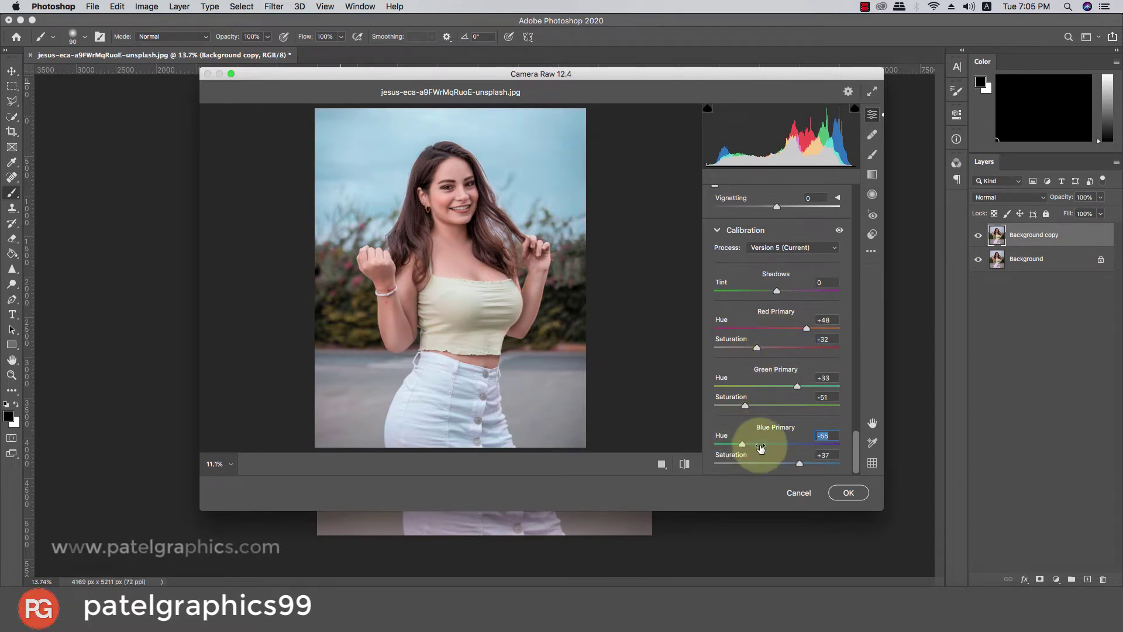
left_click(806, 465)
left_click_drag(775, 209, 767, 214)
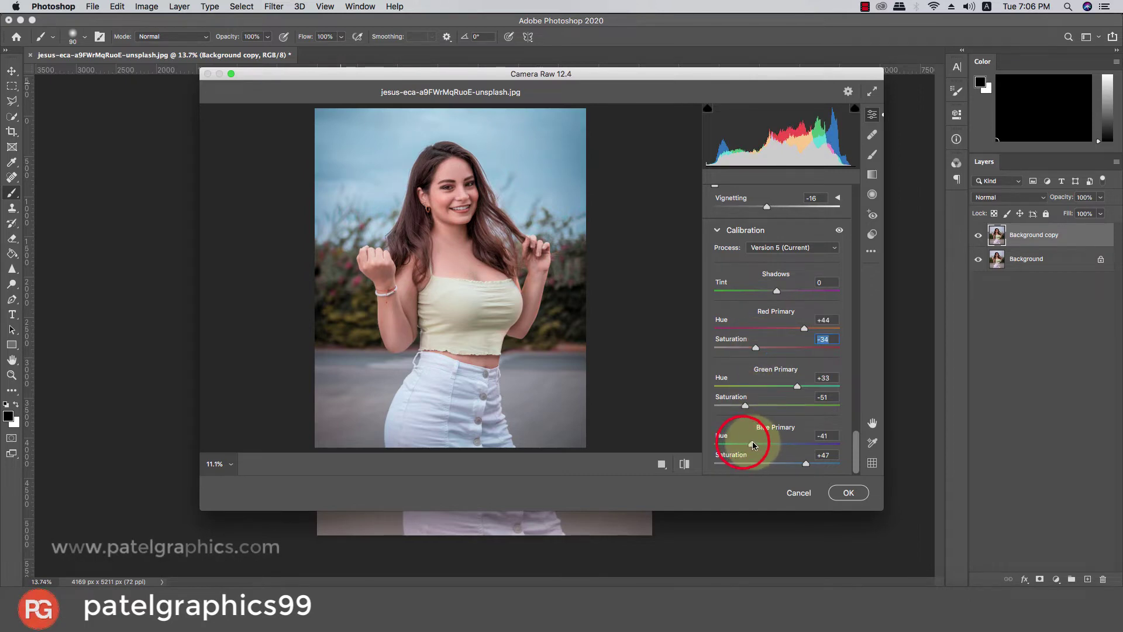
mouse_move(753, 446)
left_mouse_down()
mouse_move(777, 448)
mouse_move(748, 445)
left_mouse_up()
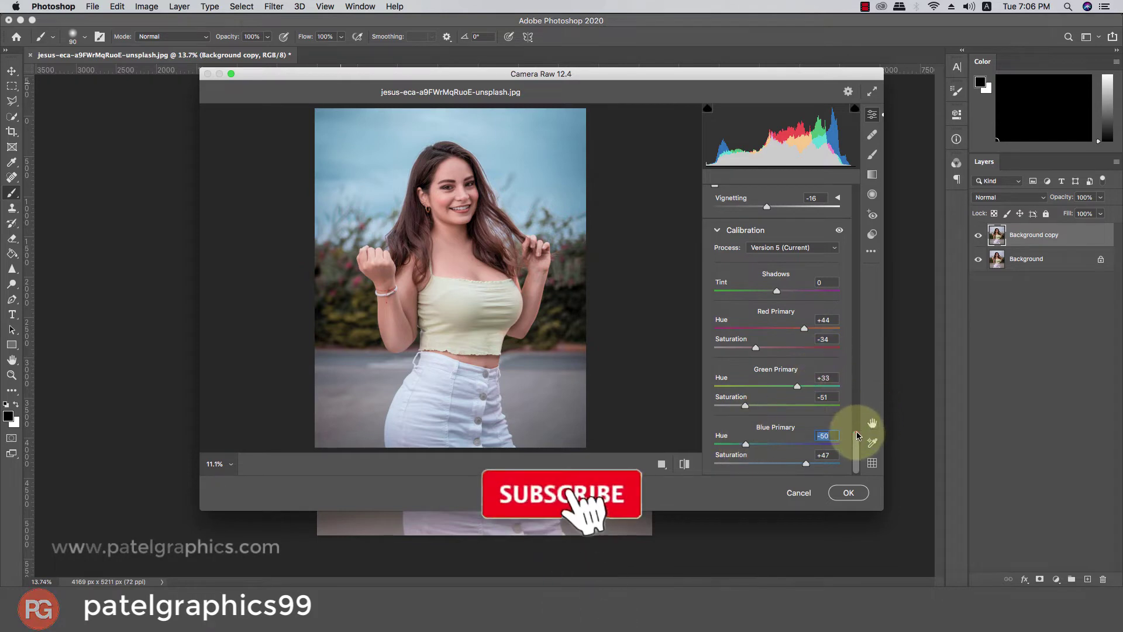
left_click_drag(856, 433, 843, 313)
Shift the Yellows hue to +24 and the Greens hue to +4, and raise Clarity to +13.
scroll(842, 310, "up", 3)
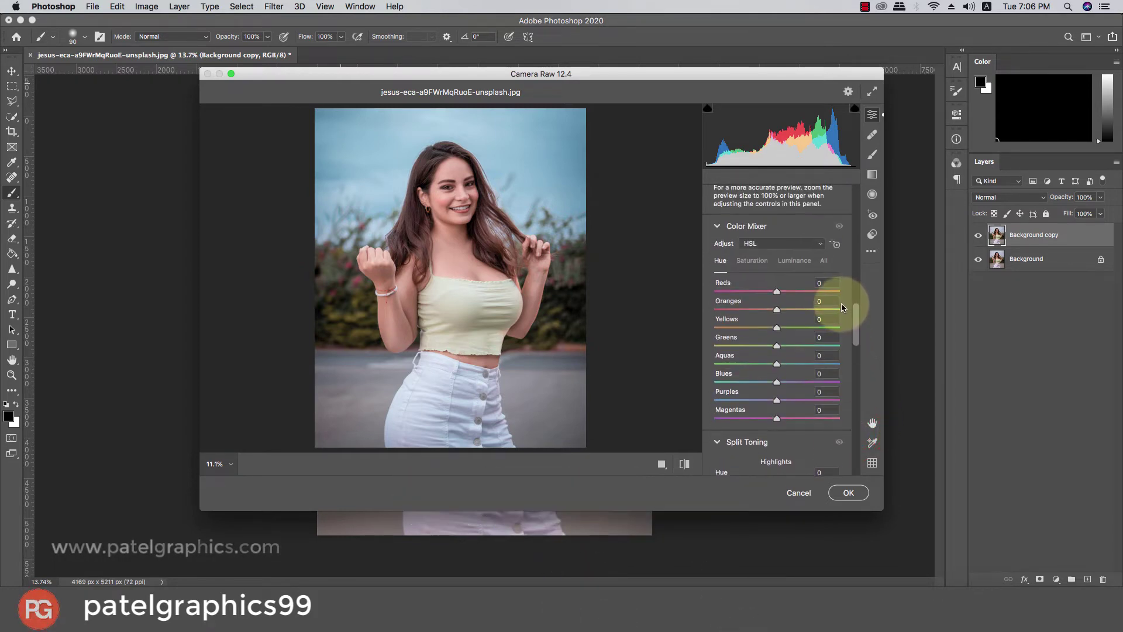
scroll(795, 296, "up", 1)
scroll(792, 293, "up", 1)
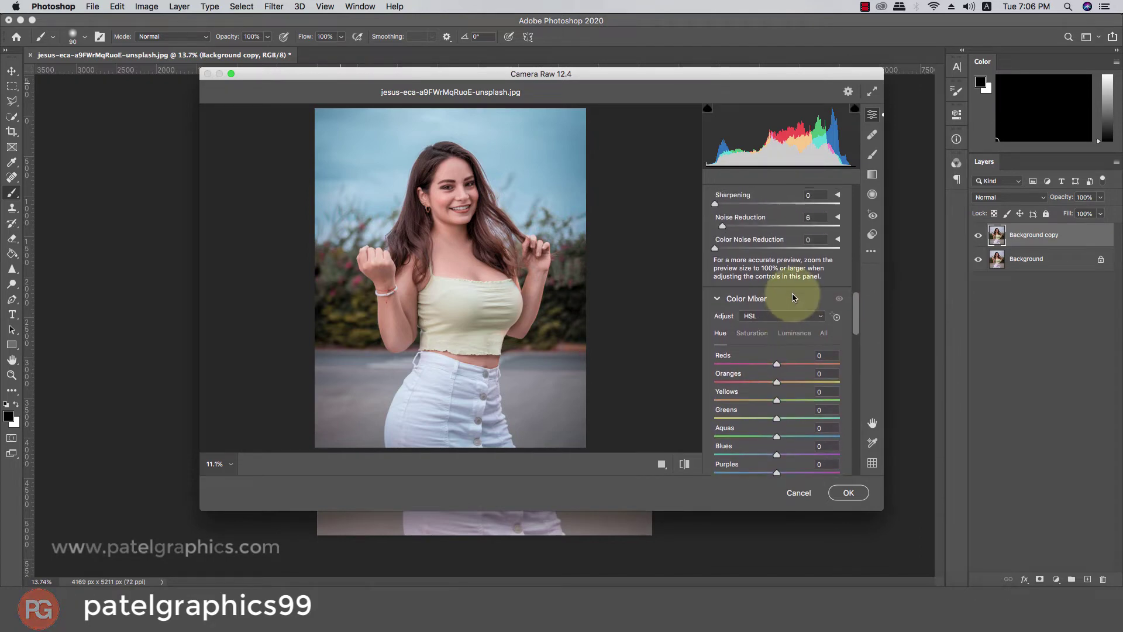
scroll(802, 316, "up", 1)
scroll(811, 347, "up", 1)
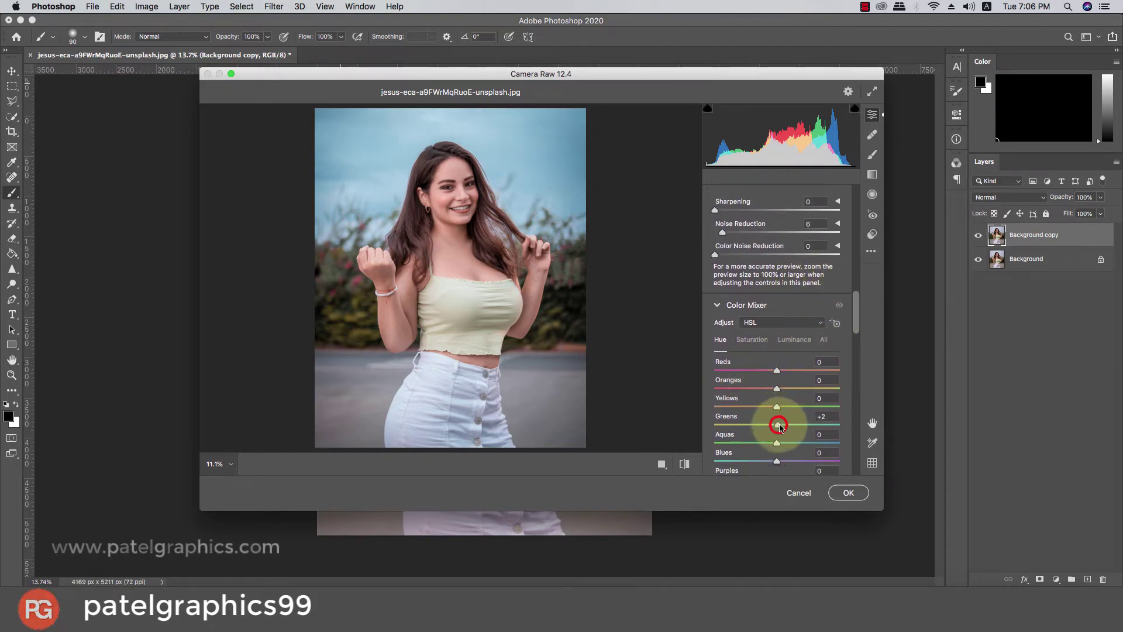
mouse_move(796, 426)
left_mouse_down()
mouse_move(753, 421)
mouse_move(794, 406)
left_mouse_up()
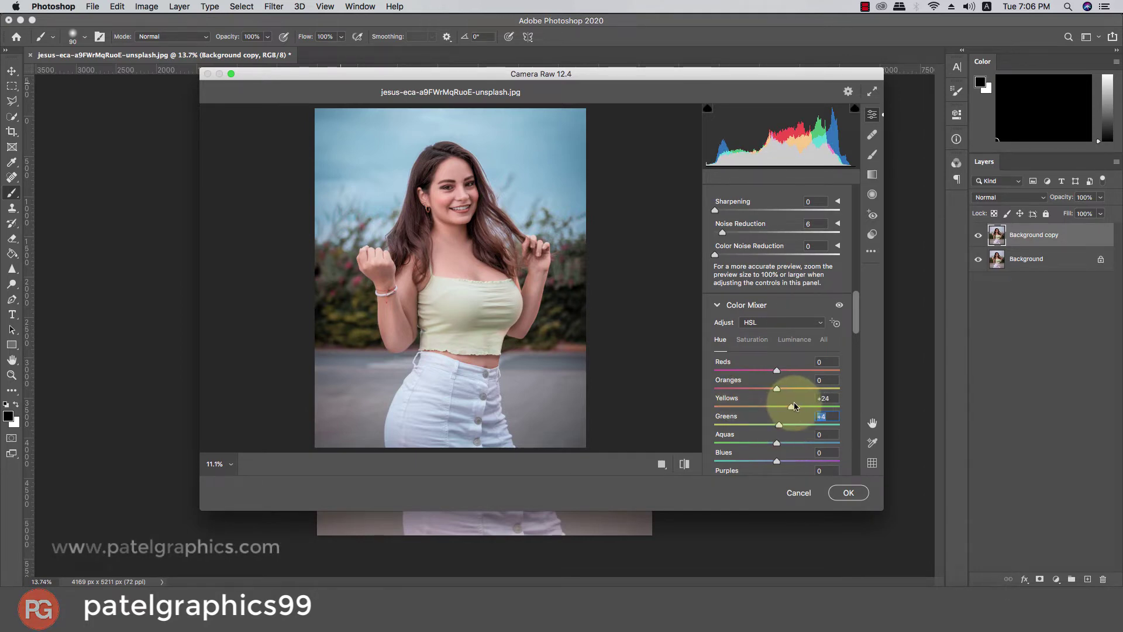
left_click_drag(856, 306, 834, 236)
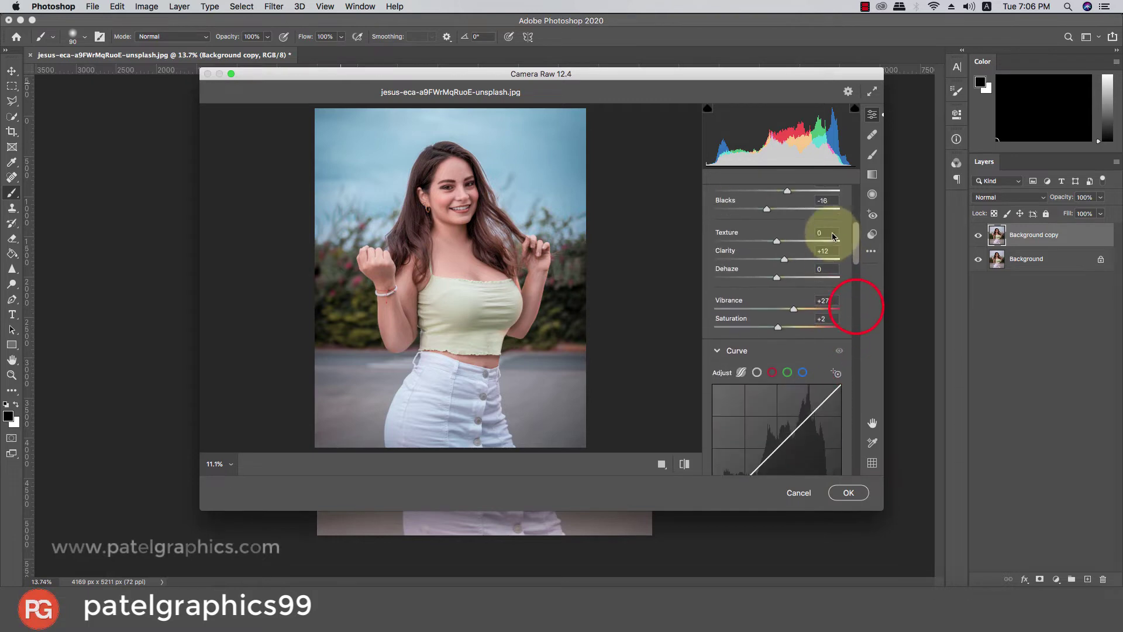
scroll(813, 252, "up", 2)
left_click(786, 281)
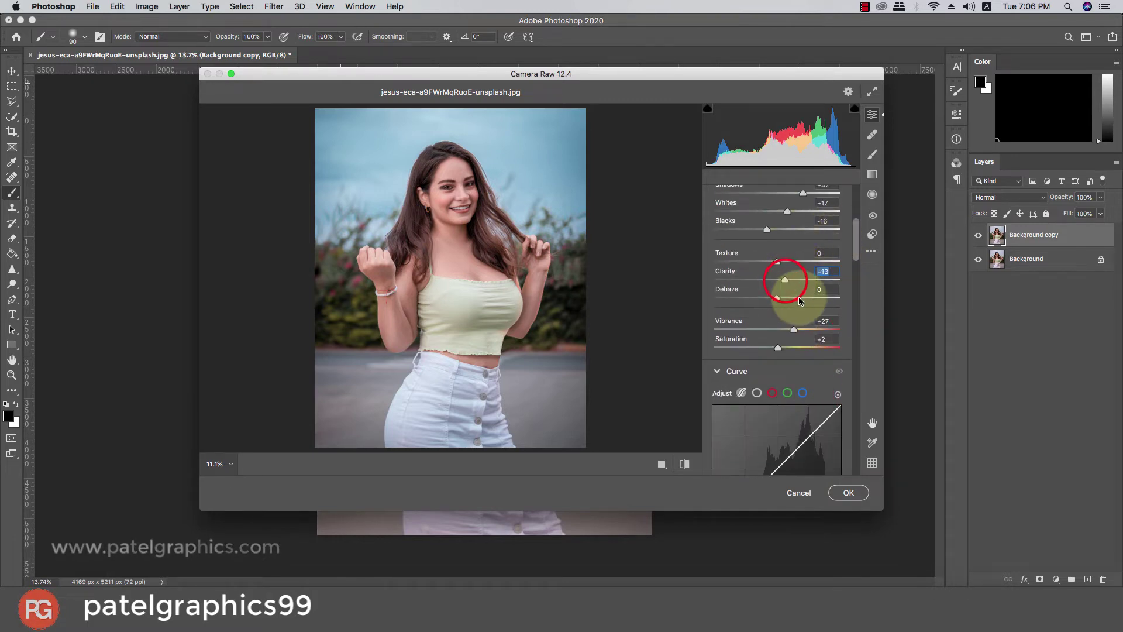
scroll(792, 351, "up", 5)
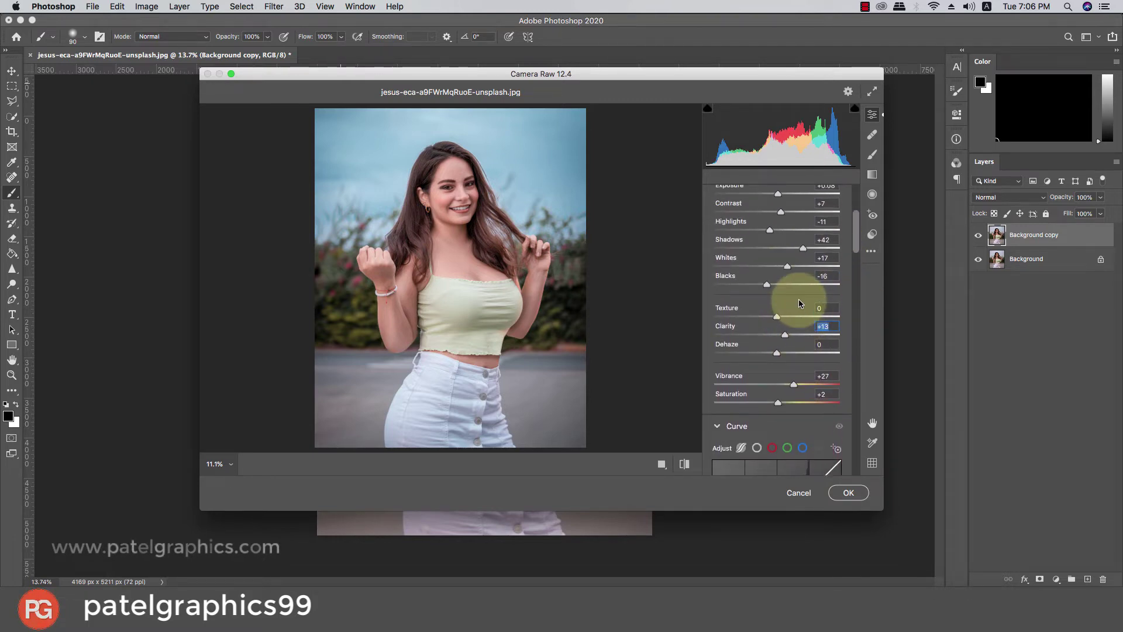
Apply the Camera Raw grade and toggle Background copy's visibility to compare the face before and after.
left_click(847, 493)
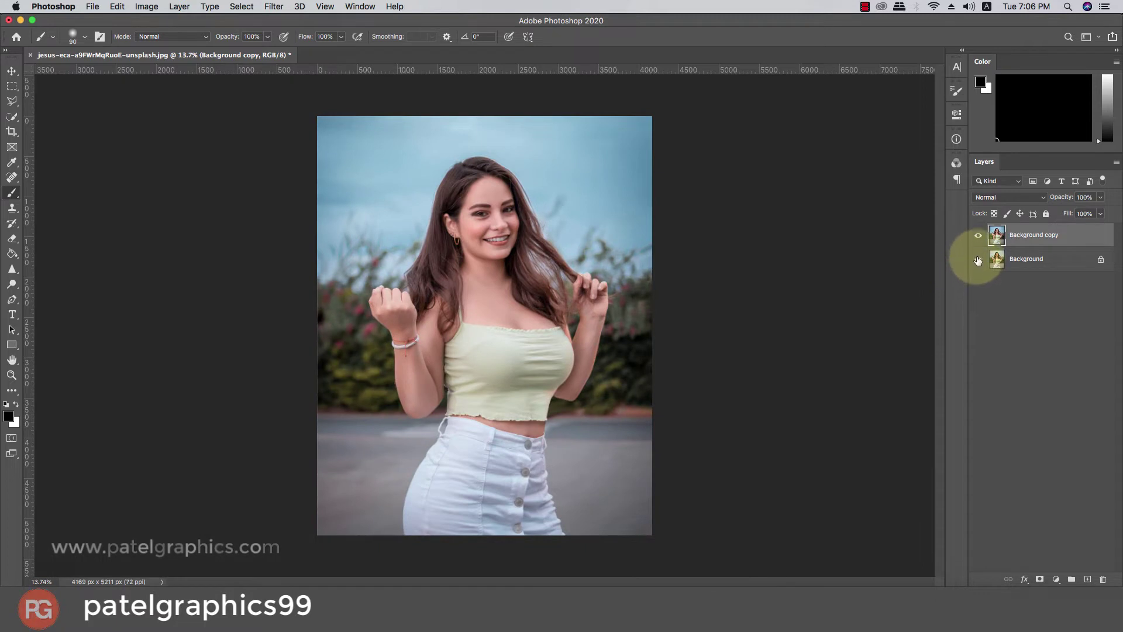
left_click(978, 235)
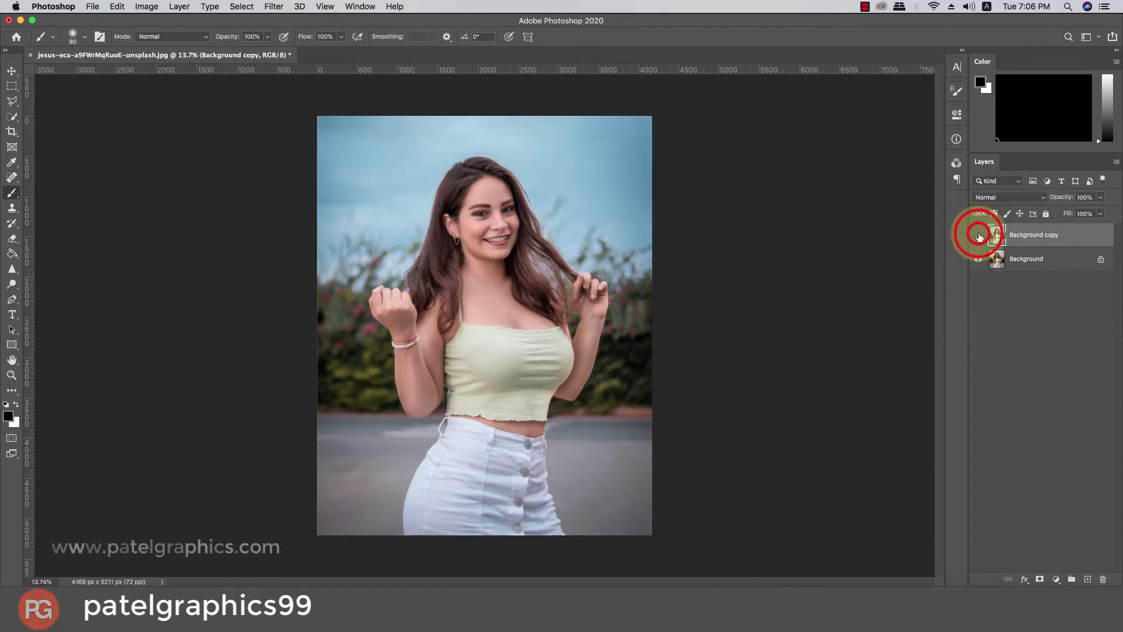
left_click(979, 235)
left_click(980, 236)
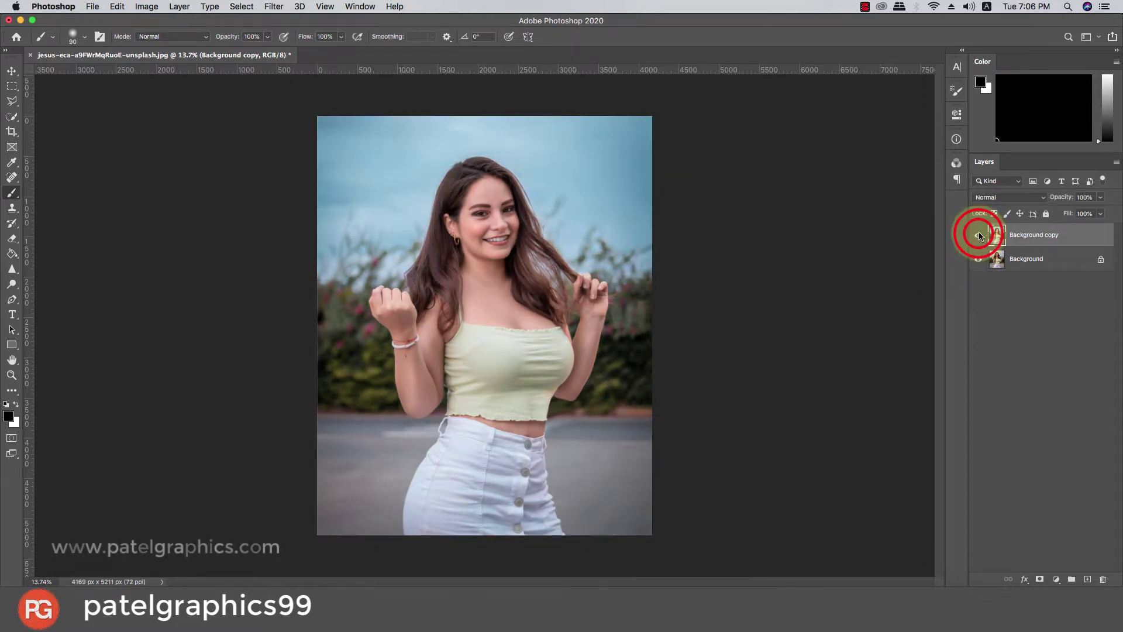
scroll(498, 184, "up", 5)
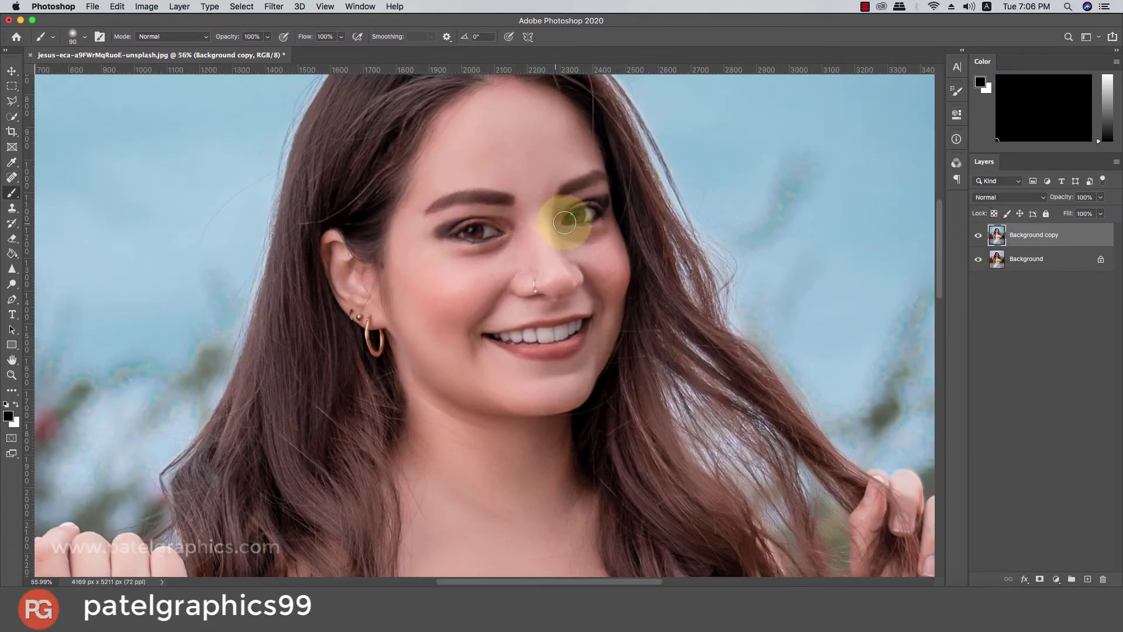
left_click(977, 237)
left_click(976, 236)
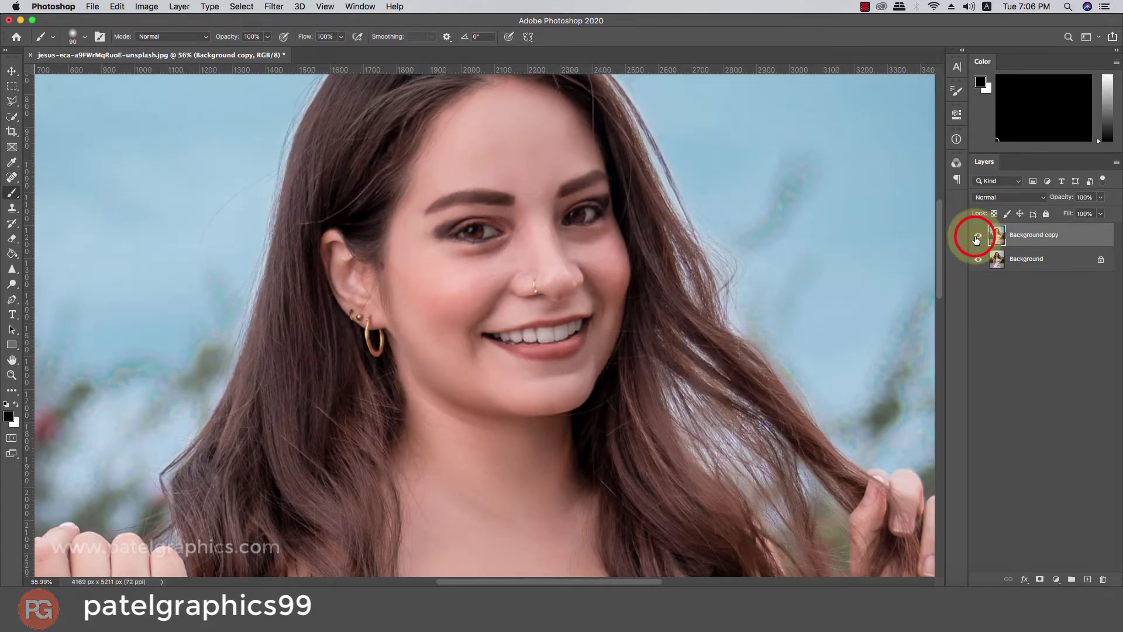
left_click(976, 236)
scroll(778, 272, "down", 2)
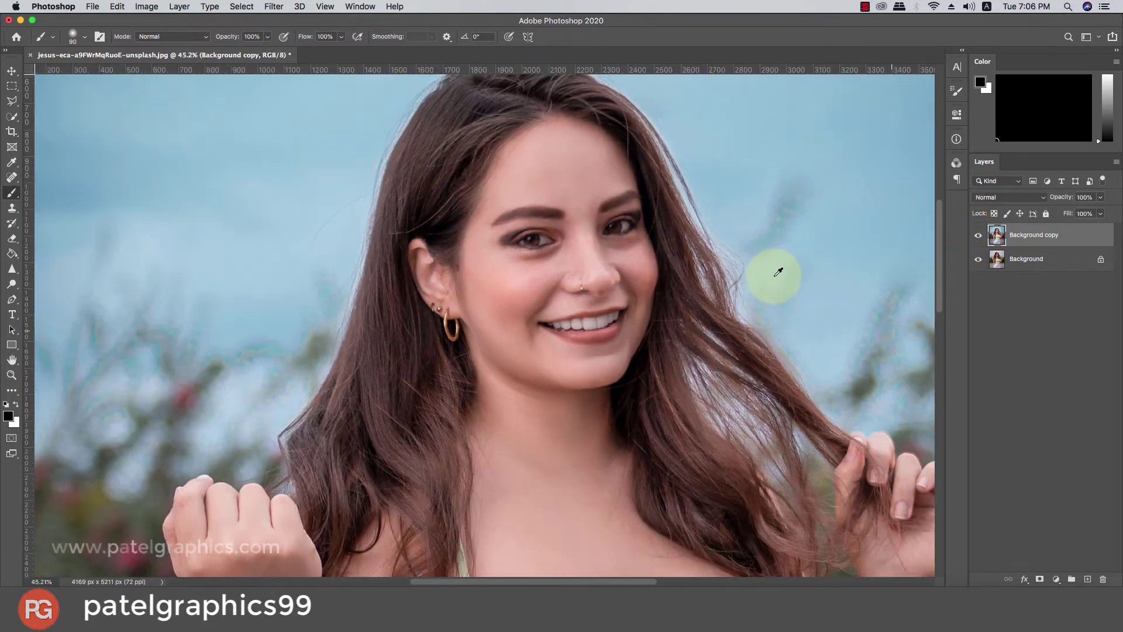
scroll(810, 269, "down", 1)
Blend the cheek skin beside the nose with the Mixer Brush at sizes 70 to 125.
right_click(12, 192)
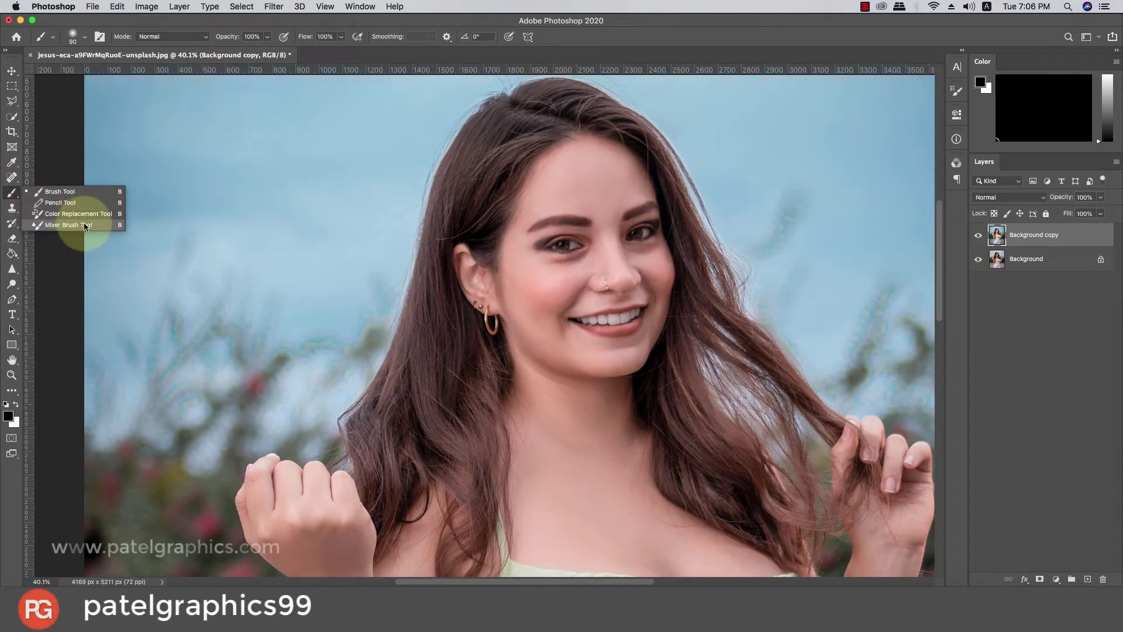
left_click(76, 226)
scroll(582, 276, "up", 2)
scroll(581, 277, "up", 1)
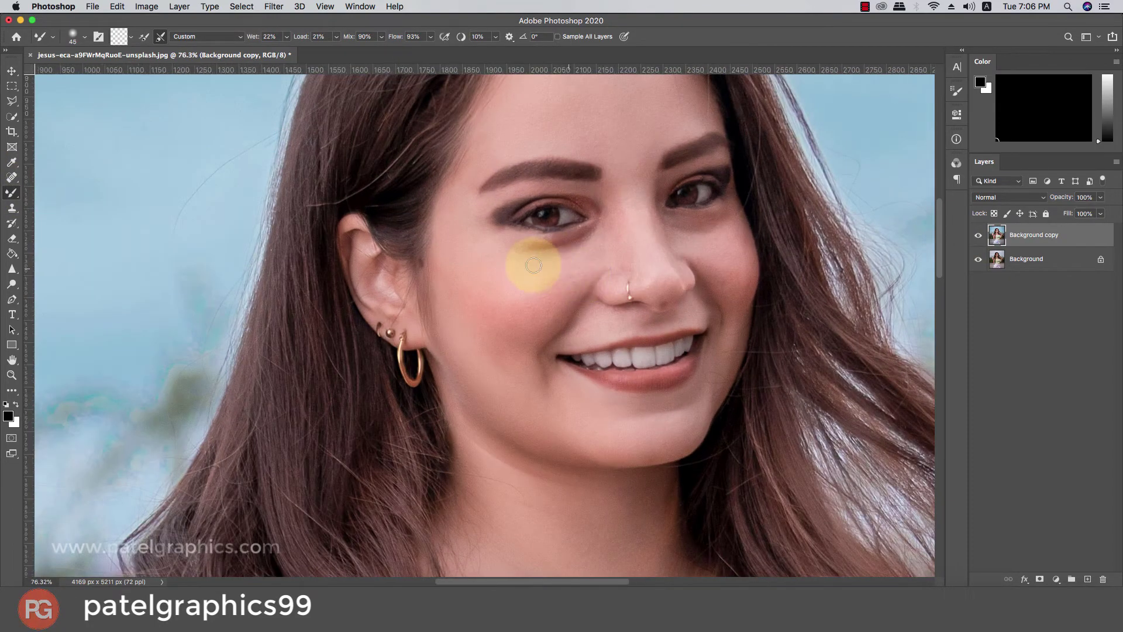
key("bracketright")
key("bracketright")
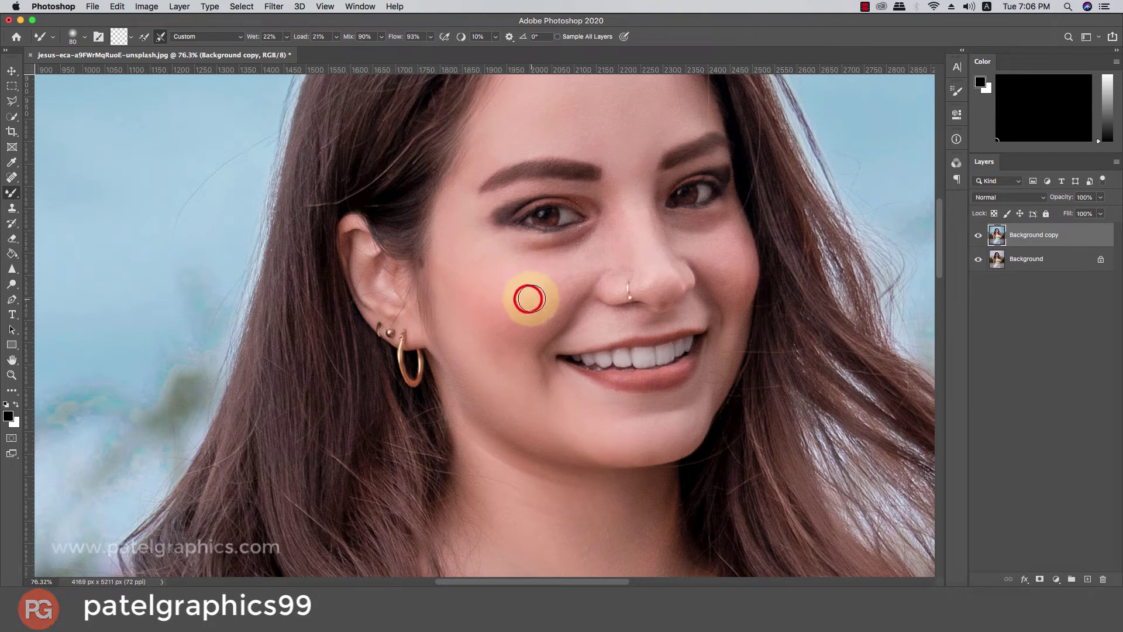
left_click(529, 287)
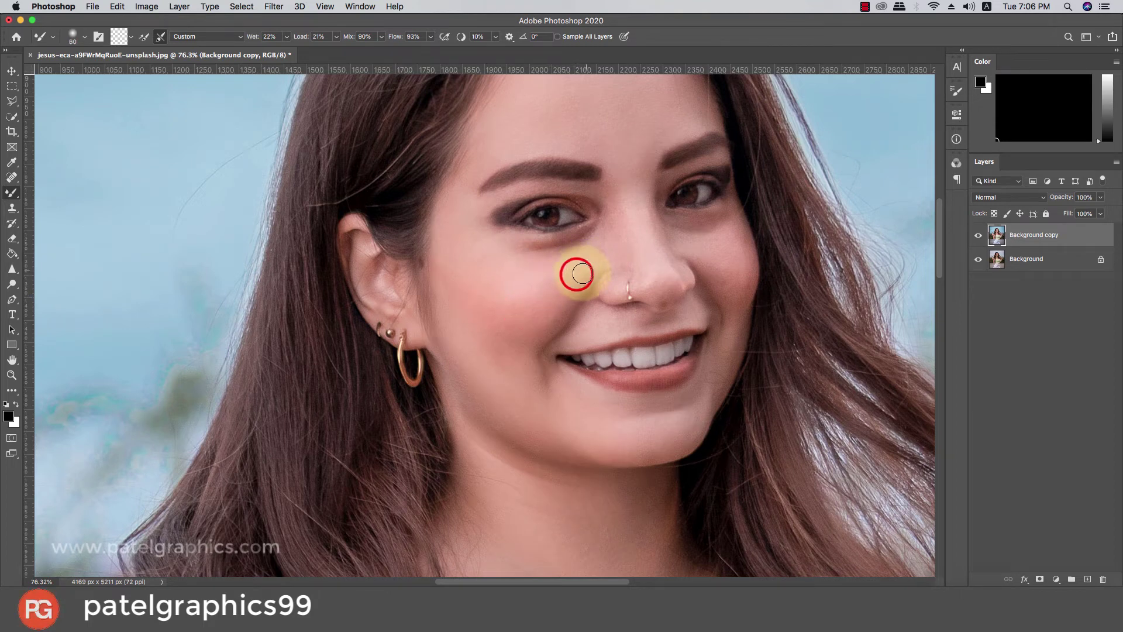
key("bracketright")
key("bracketright")
left_click(540, 309)
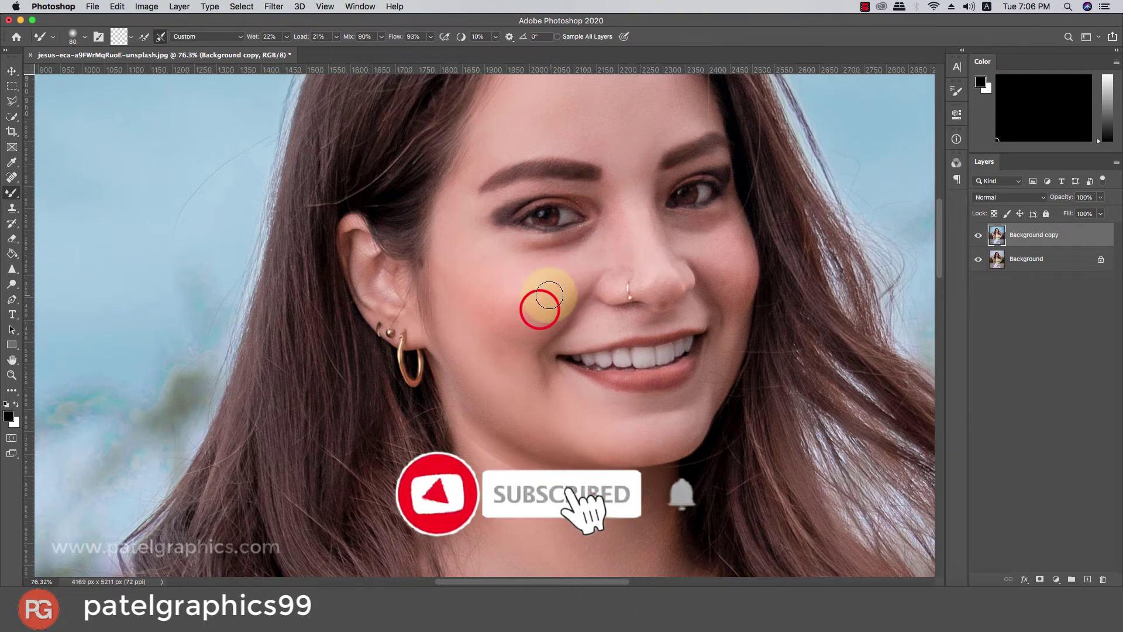
key("bracketright")
key("bracketright")
left_click(501, 288)
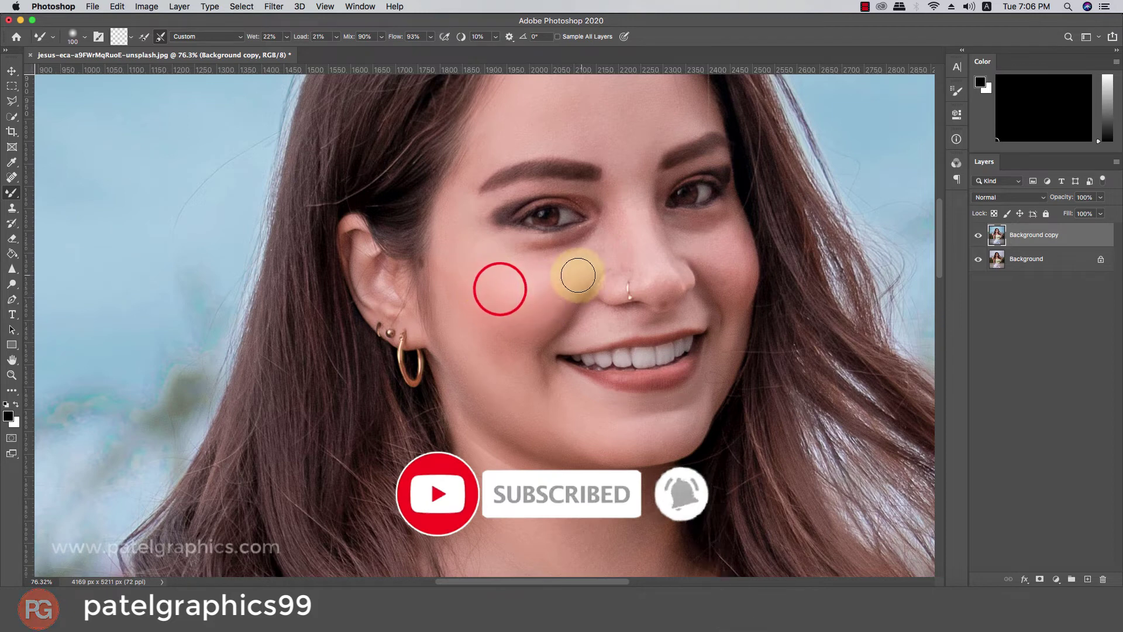
left_click(539, 276)
key("bracketright")
left_click(468, 302)
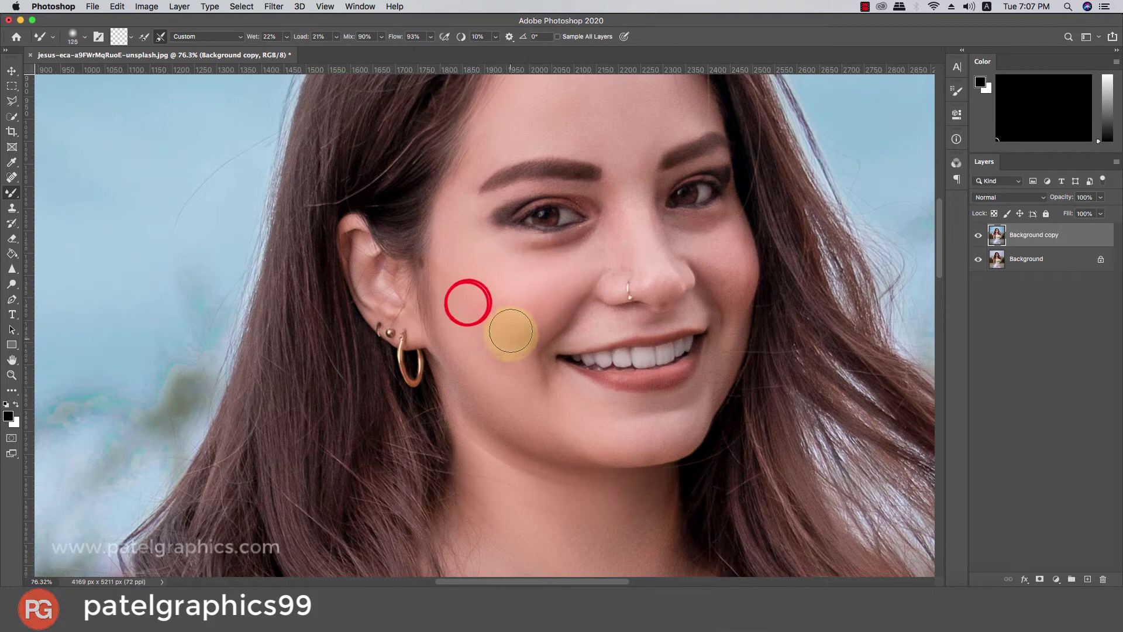
left_click(503, 326)
Smooth the chin skin with a 70-pixel mixer brush.
key("bracketleft")
key("bracketleft")
key("bracketleft")
left_click(627, 441)
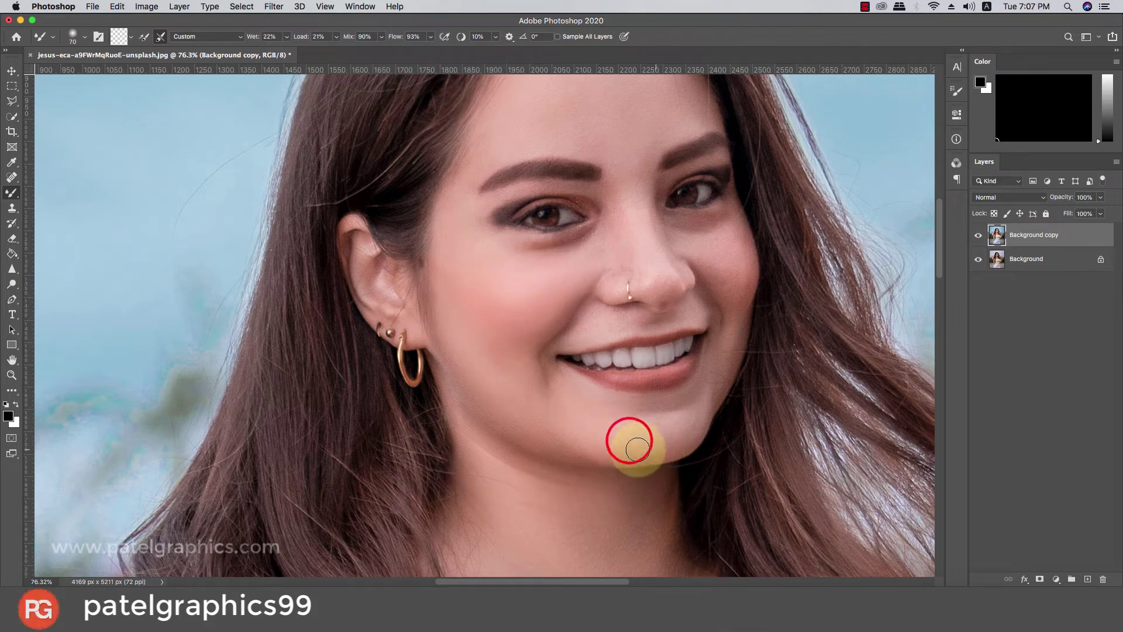
left_click(672, 435)
left_click(630, 410)
Blend the nose bridge, nose tip and upper cheek with a 45-60 pixel brush.
key("bracketleft")
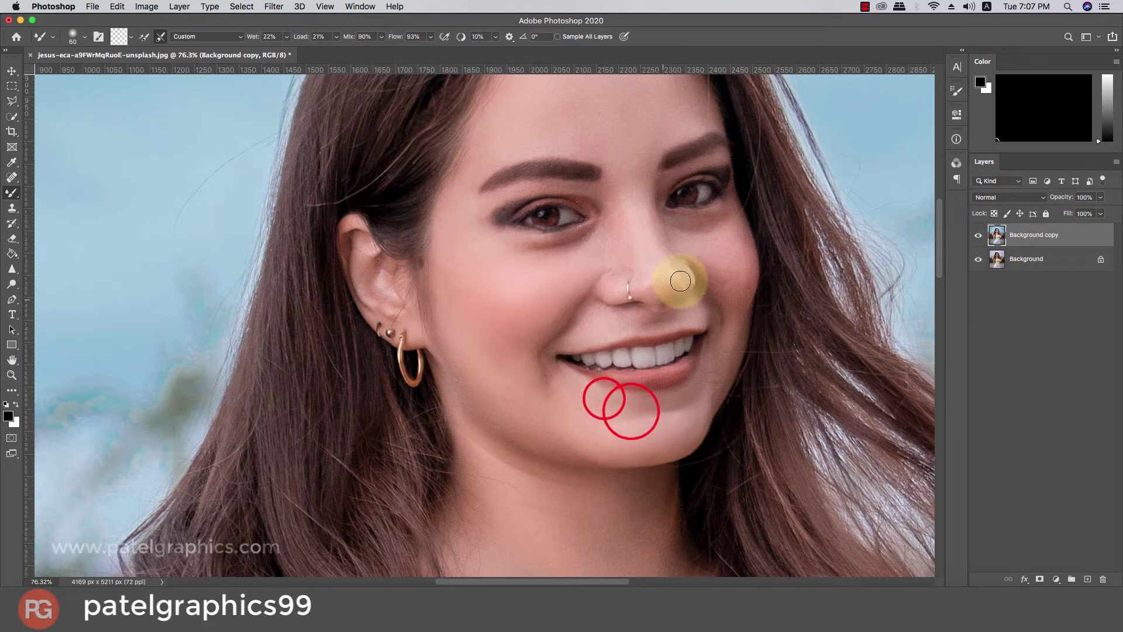
key("bracketleft")
key("bracketleft")
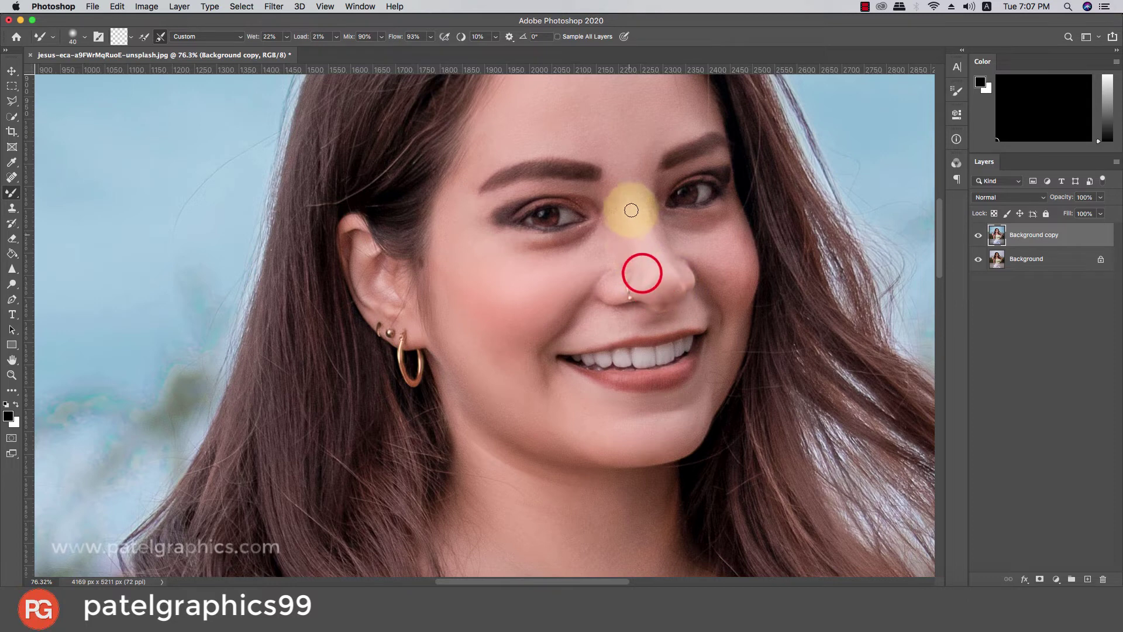
left_click(646, 219)
left_click_drag(656, 273, 622, 265)
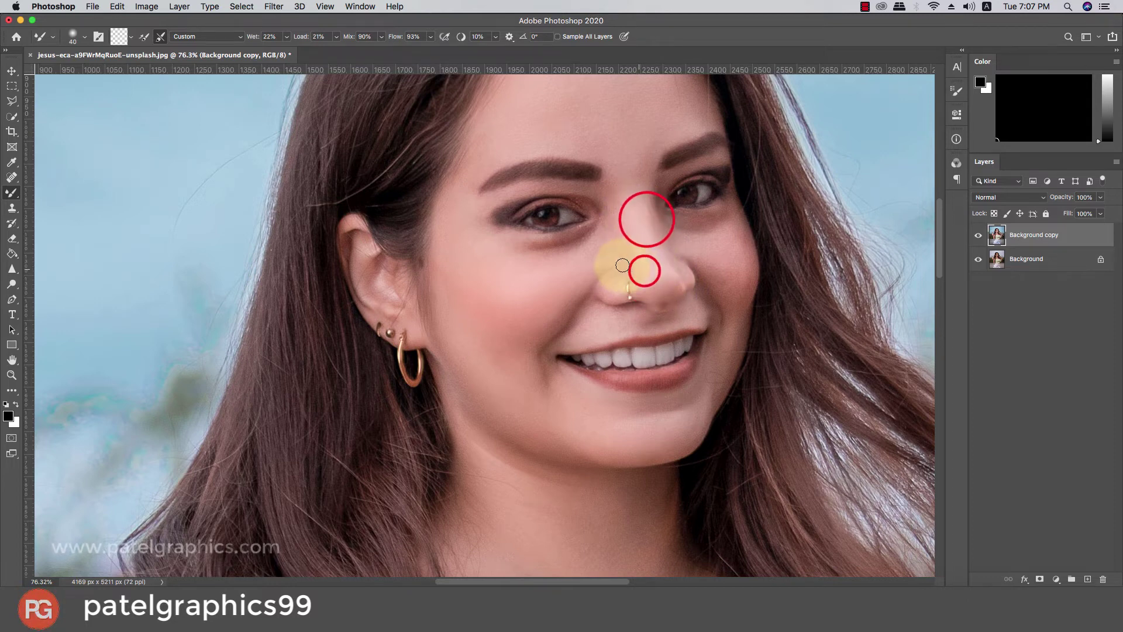
key("bracketright")
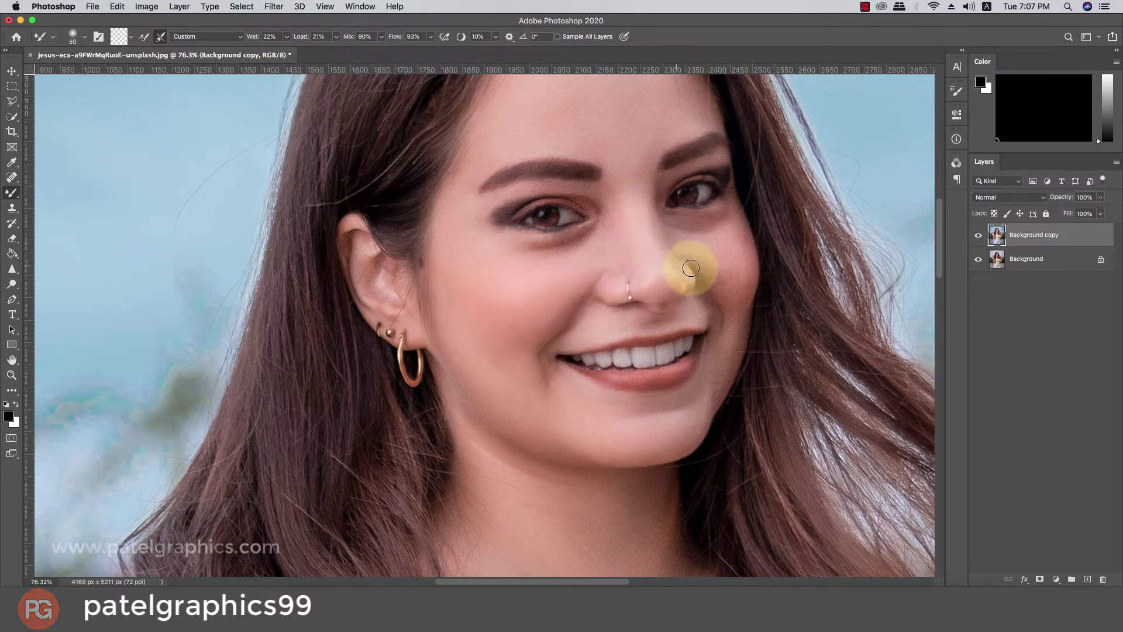
mouse_move(708, 260)
left_mouse_down()
mouse_move(666, 239)
mouse_move(660, 201)
left_mouse_up()
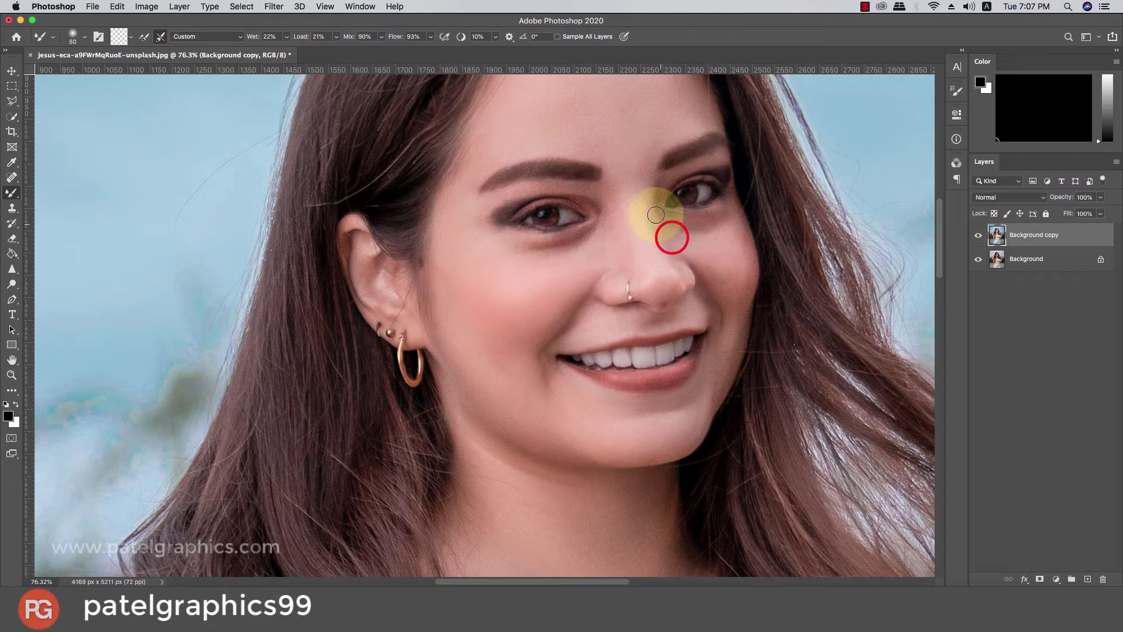
key("bracketright")
mouse_move(699, 238)
left_mouse_down()
mouse_move(744, 251)
mouse_move(709, 263)
mouse_move(720, 286)
mouse_move(710, 261)
mouse_move(733, 262)
mouse_move(727, 289)
mouse_move(676, 263)
mouse_move(645, 220)
left_mouse_up()
left_click(737, 248)
scroll(613, 203, "up", 1)
scroll(613, 203, "up", 4)
key("bracketright")
key("bracketright")
key("bracketright")
left_click(534, 235)
scroll(614, 231, "down", 2)
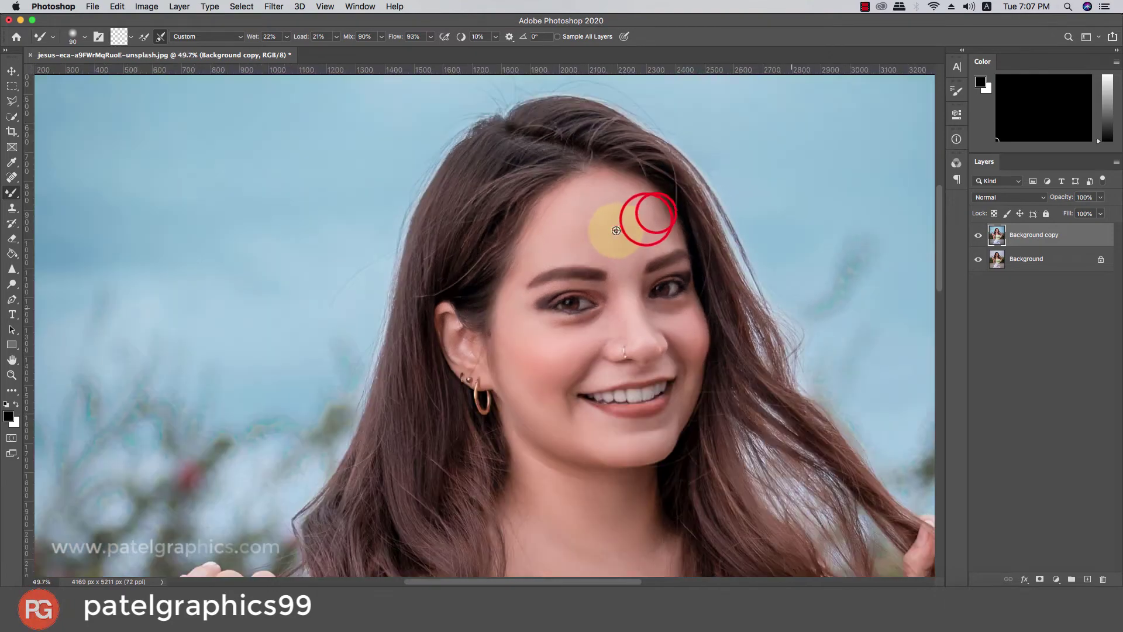
scroll(615, 231, "down", 2)
scroll(616, 230, "down", 1)
scroll(616, 230, "down", 2)
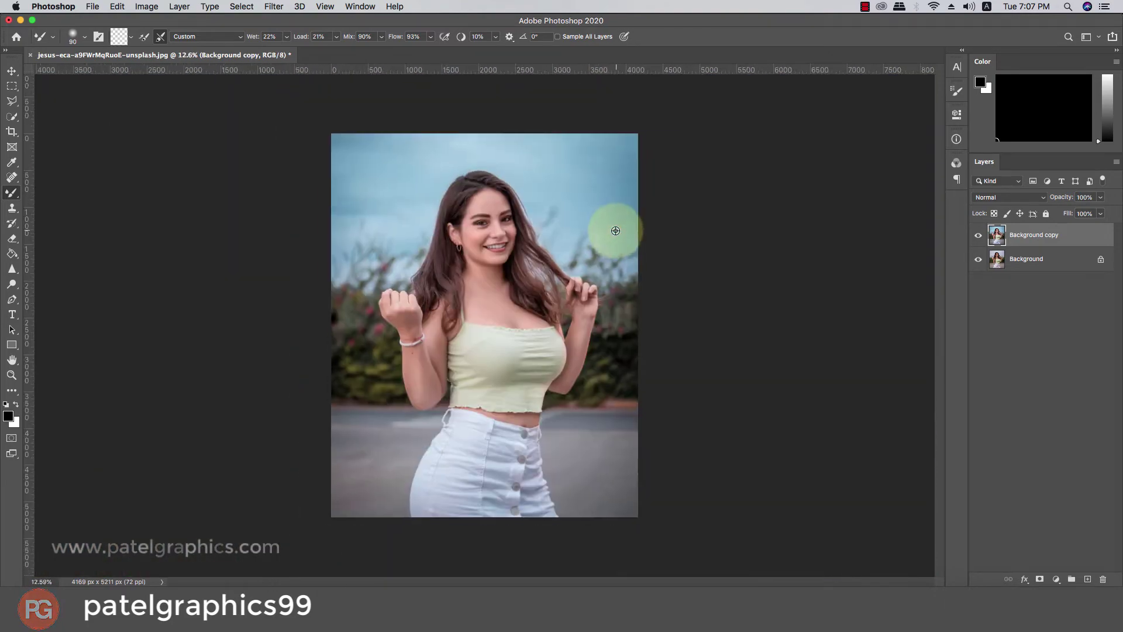
scroll(507, 269, "up", 1)
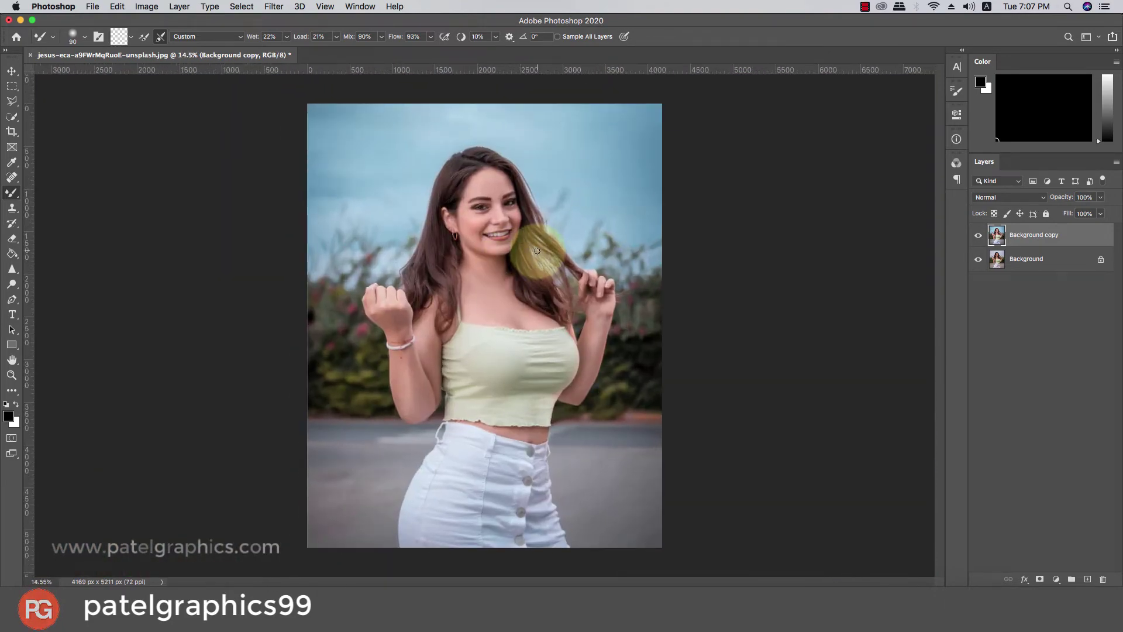
scroll(549, 236, "up", 1)
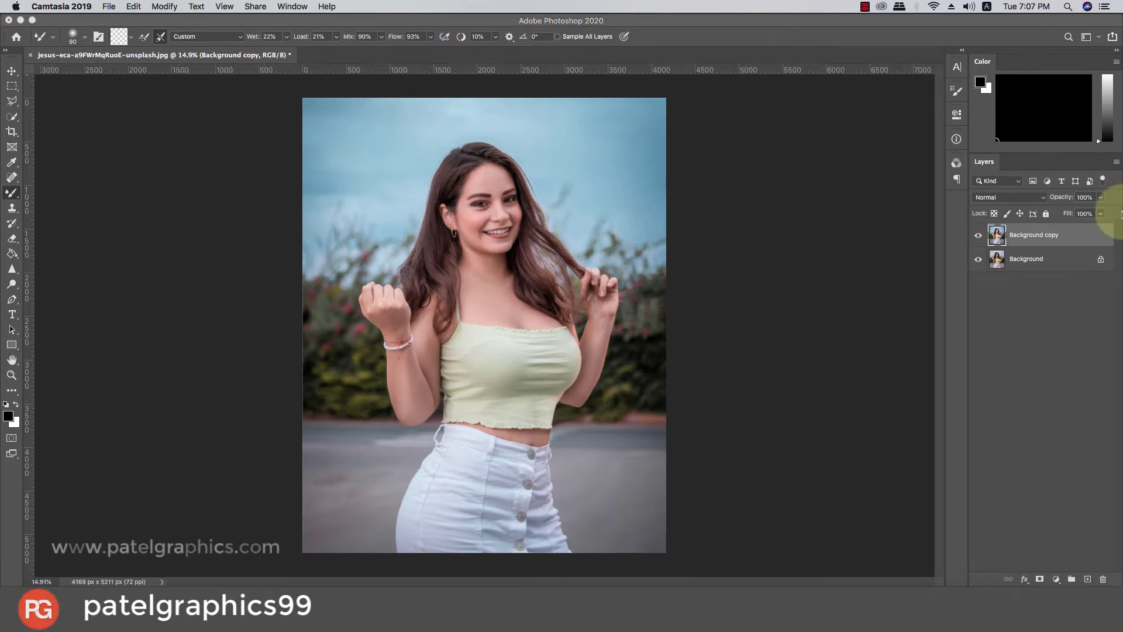
left_click(1050, 237)
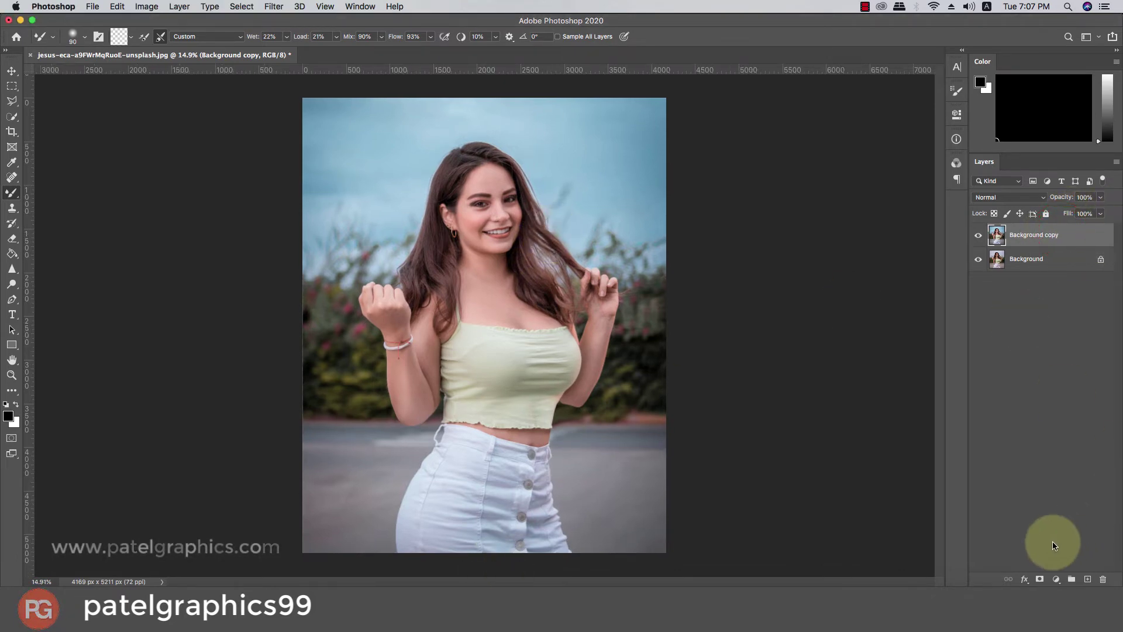
Add a Color Lookup layer using the 2Strip.look LUT at 7% opacity.
left_click(1056, 579)
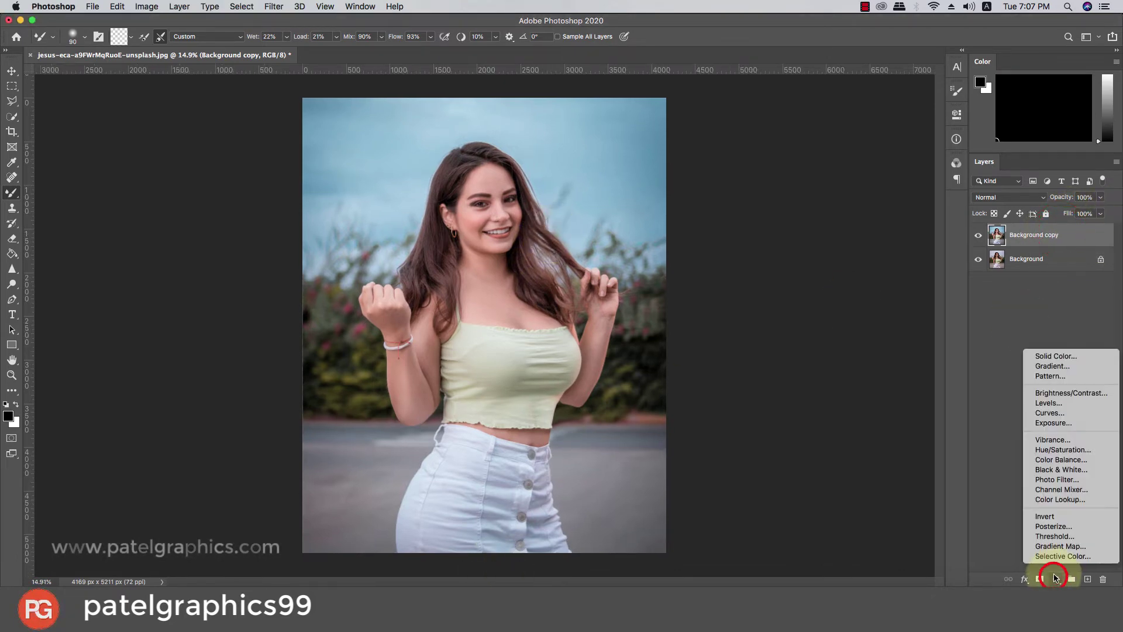
left_click(1073, 499)
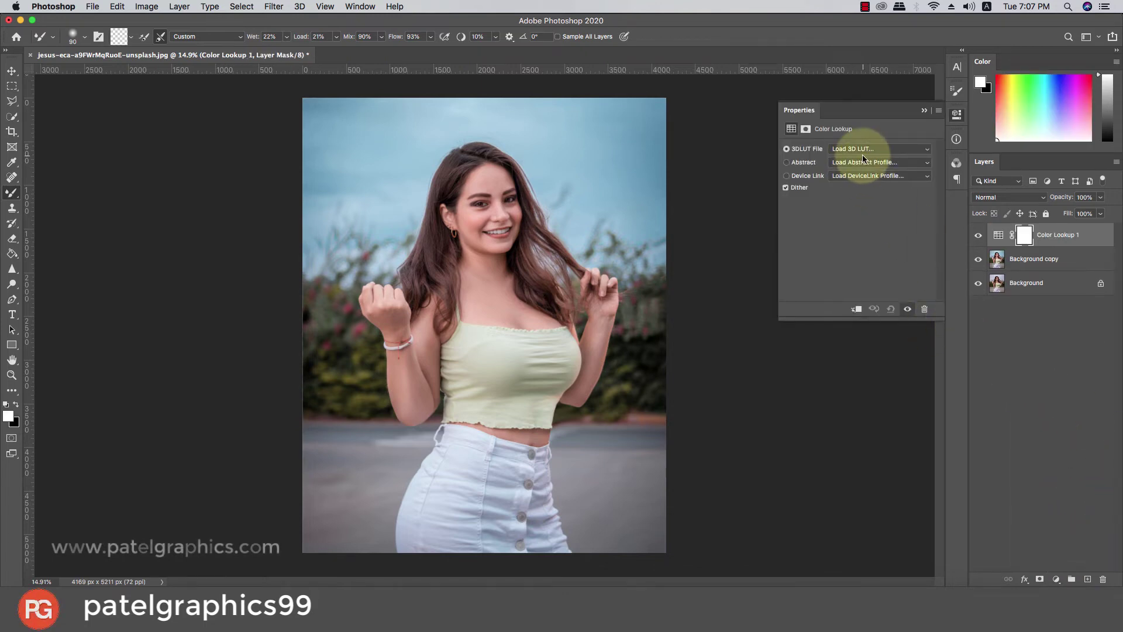
left_click(883, 151)
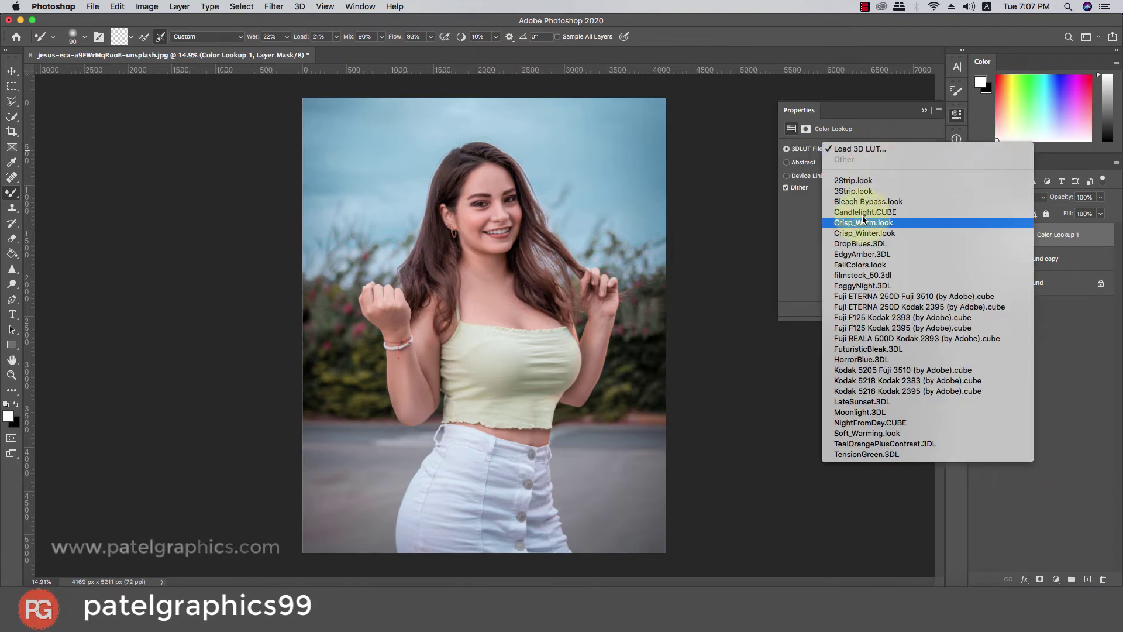
left_click(853, 180)
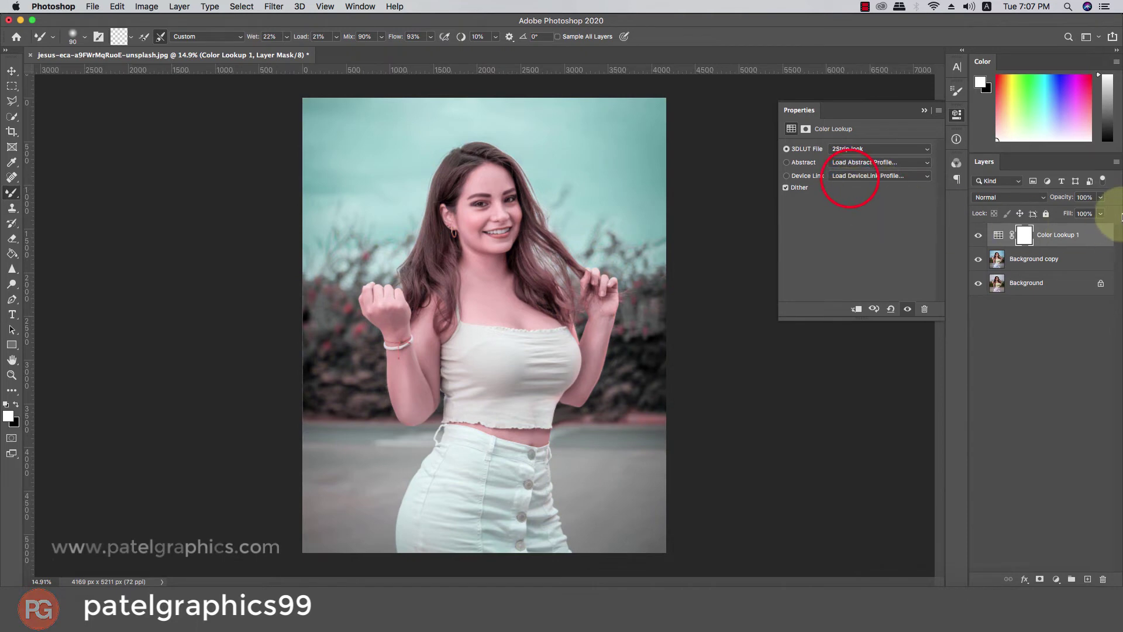
mouse_move(1070, 215)
left_mouse_down()
mouse_move(1036, 220)
mouse_move(1046, 216)
left_mouse_up()
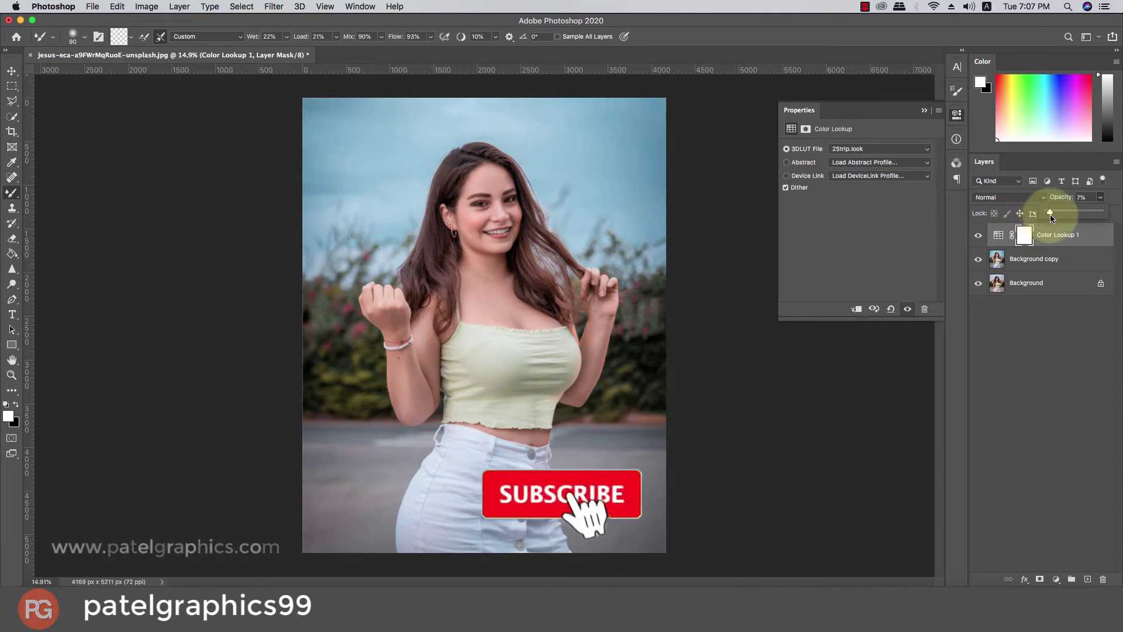
left_click(1060, 235)
Add Color Lookup 2 with the filmstock_50.3dl LUT at 35% opacity, after trying FallColors and Fuji ETERNA.
left_click(1056, 579)
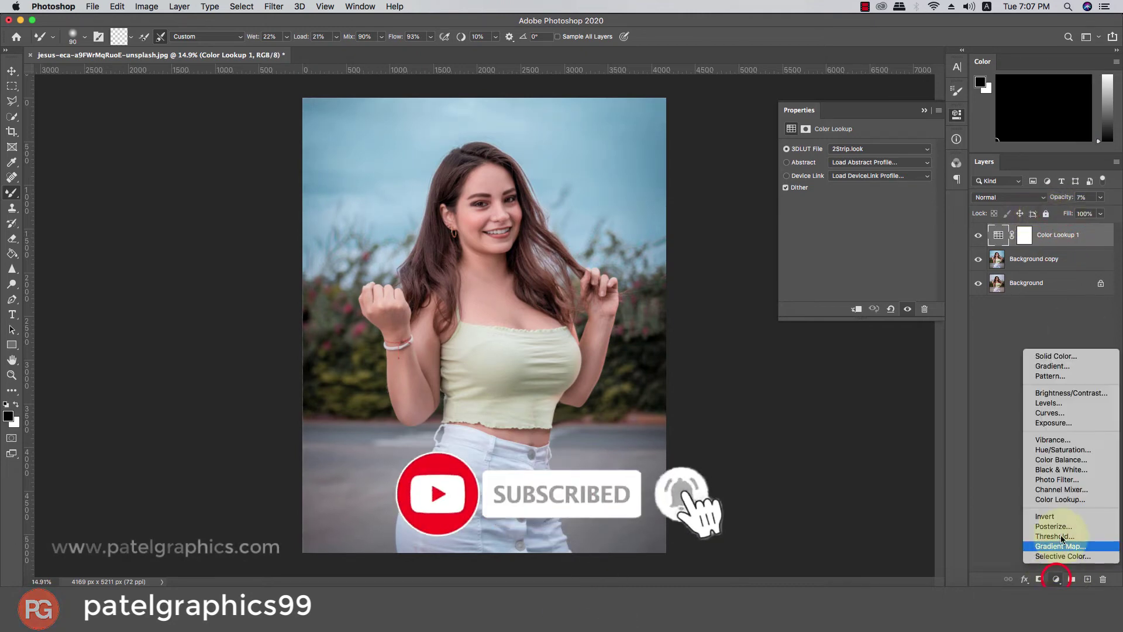
left_click(1060, 500)
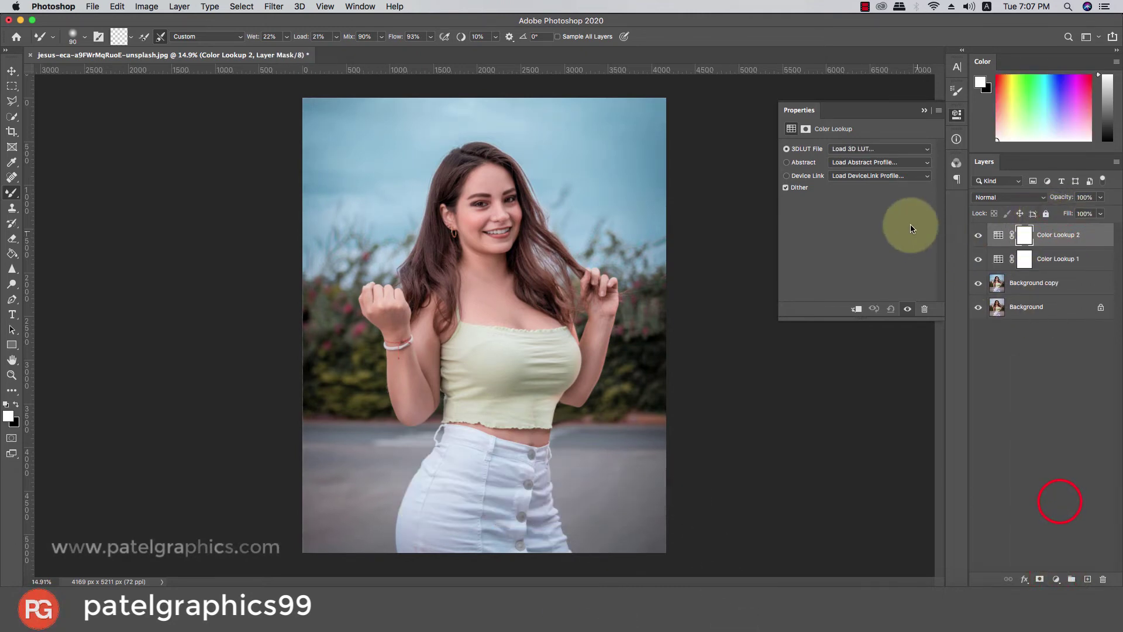
left_click(869, 148)
left_click(856, 266)
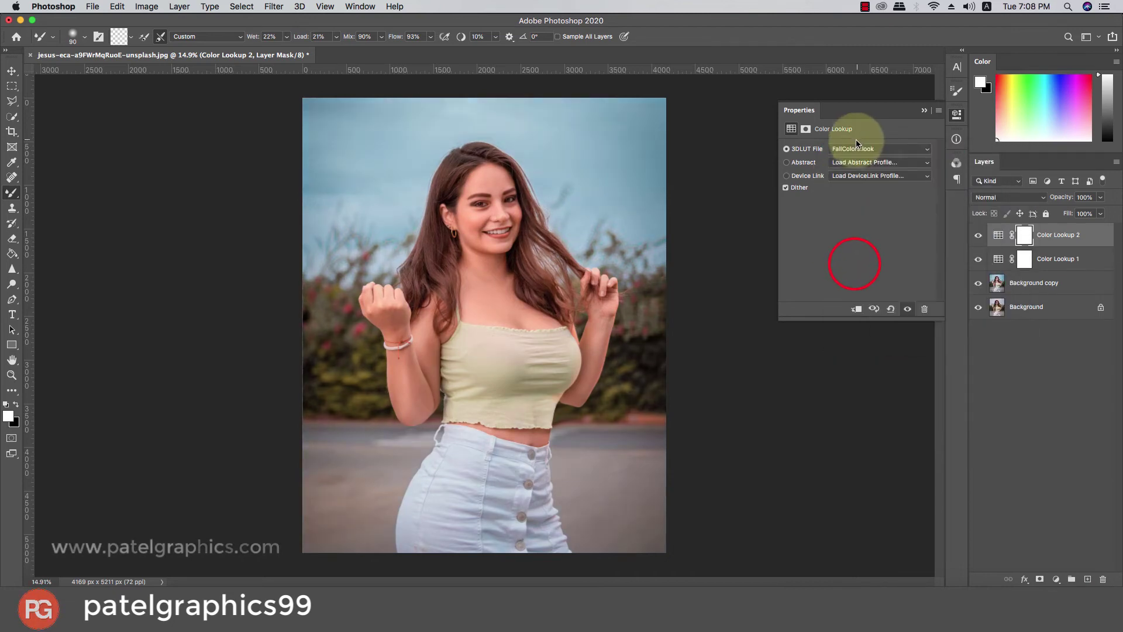
left_click(865, 150)
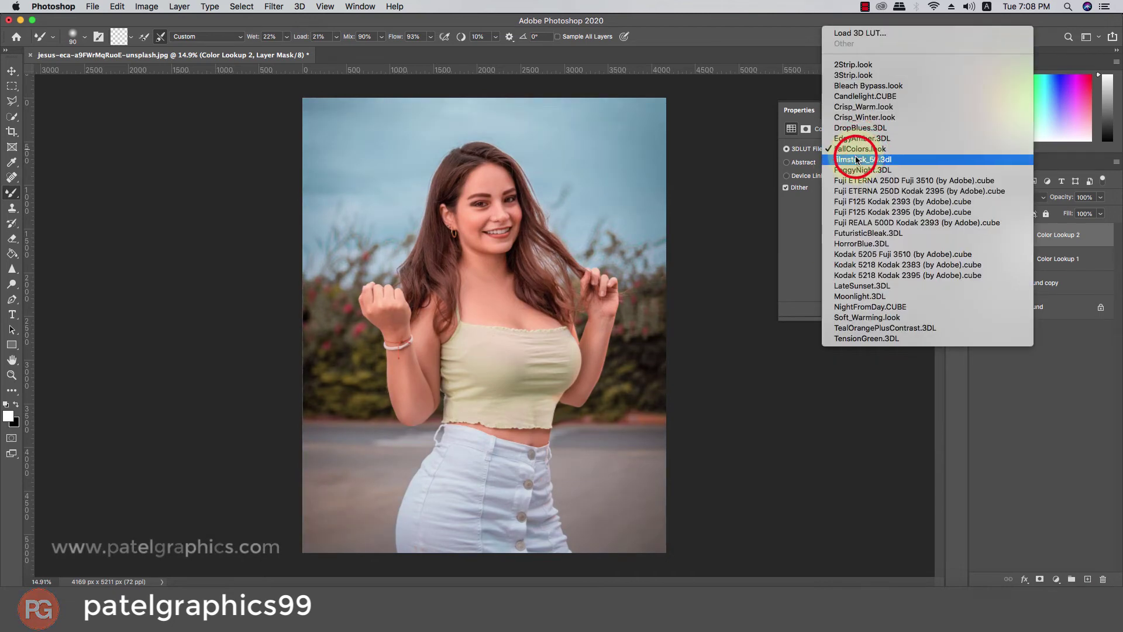
left_click(856, 159)
left_click(865, 147)
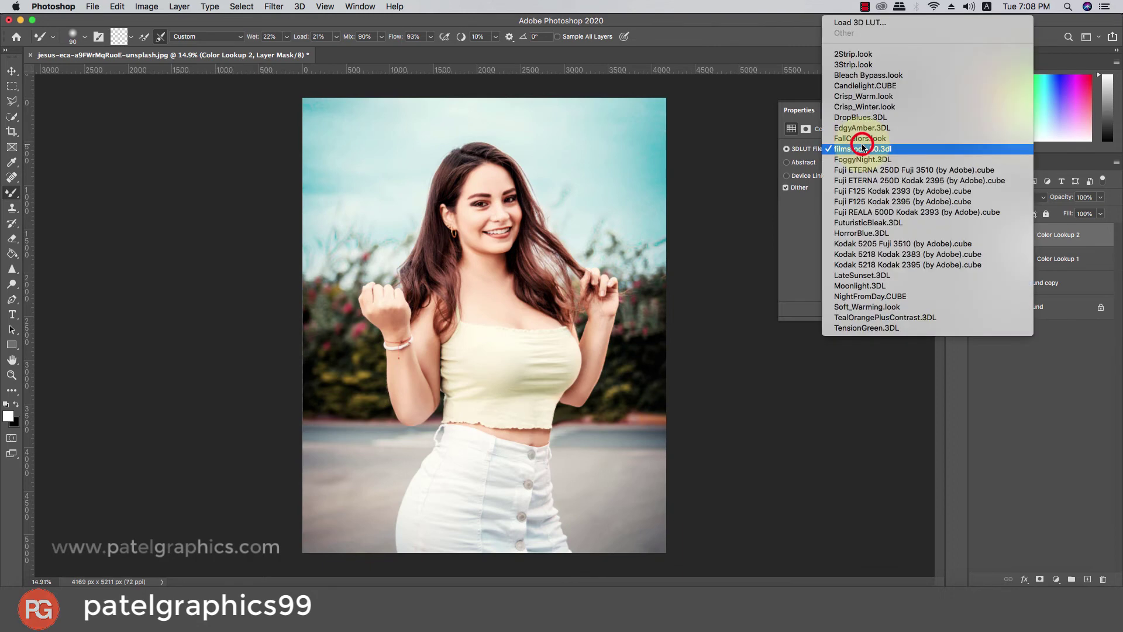
left_click(860, 153)
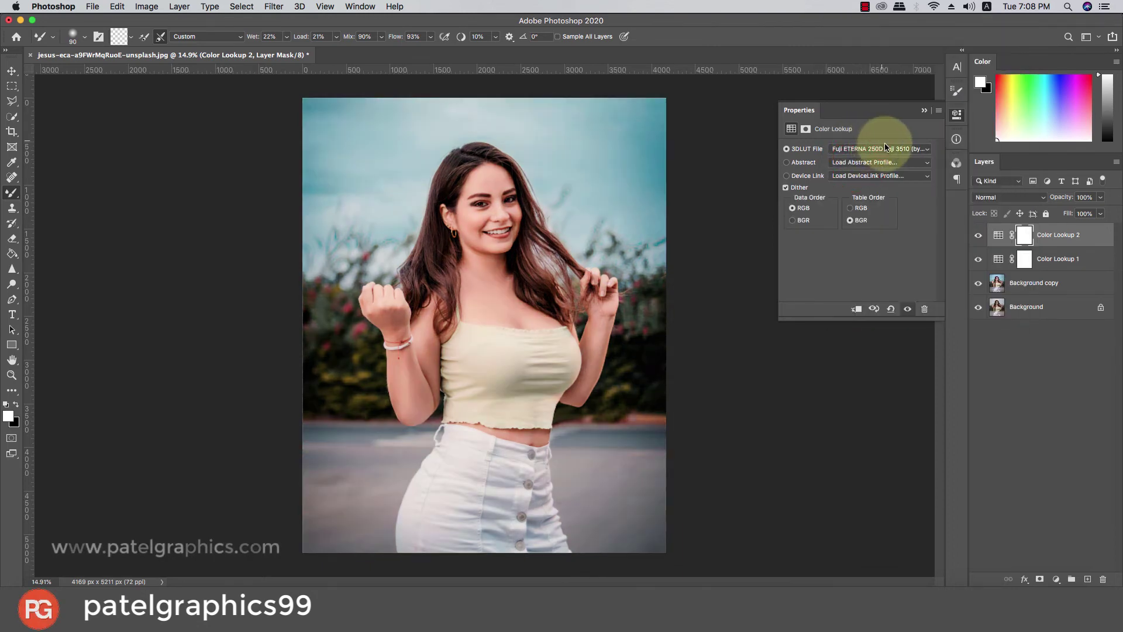
left_click(853, 147)
left_click(855, 128)
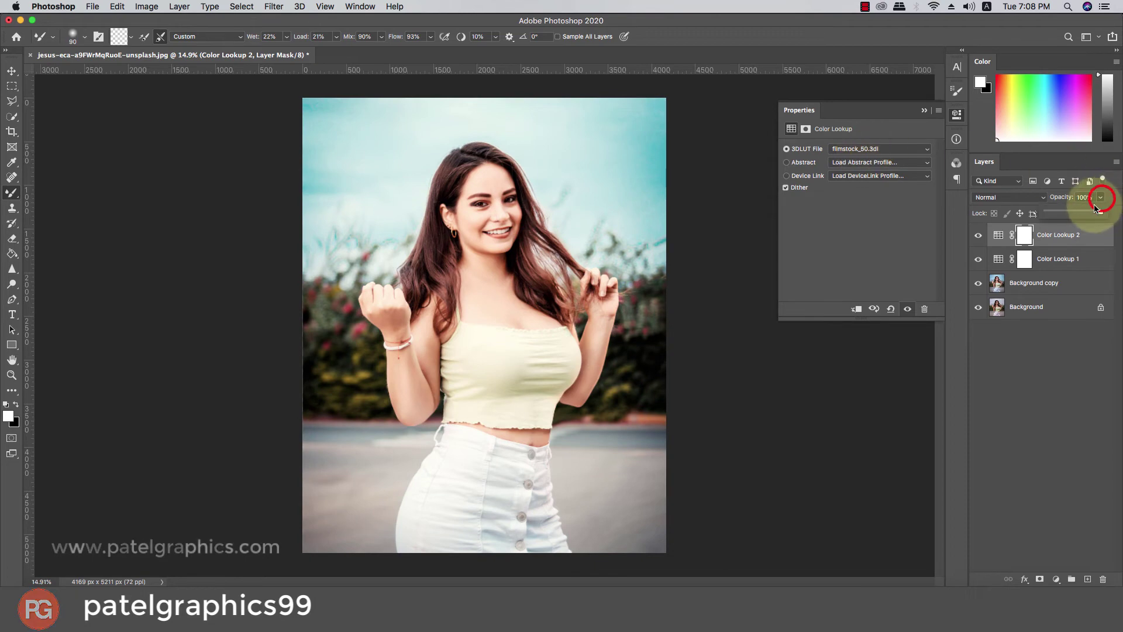
left_click_drag(1096, 208, 1037, 215)
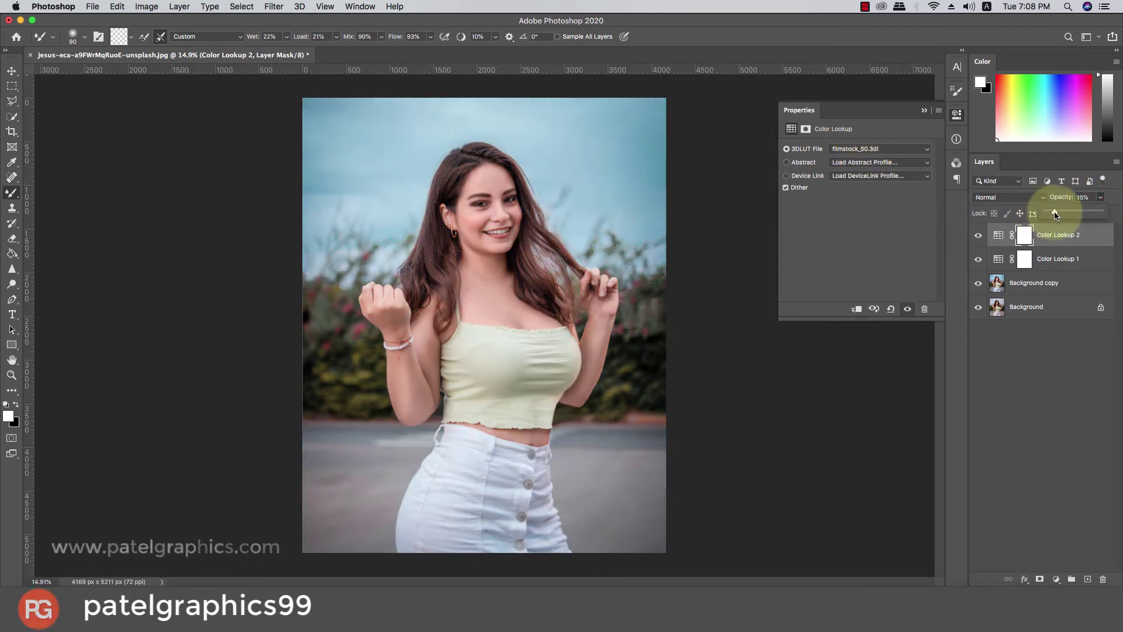
left_click(1057, 280)
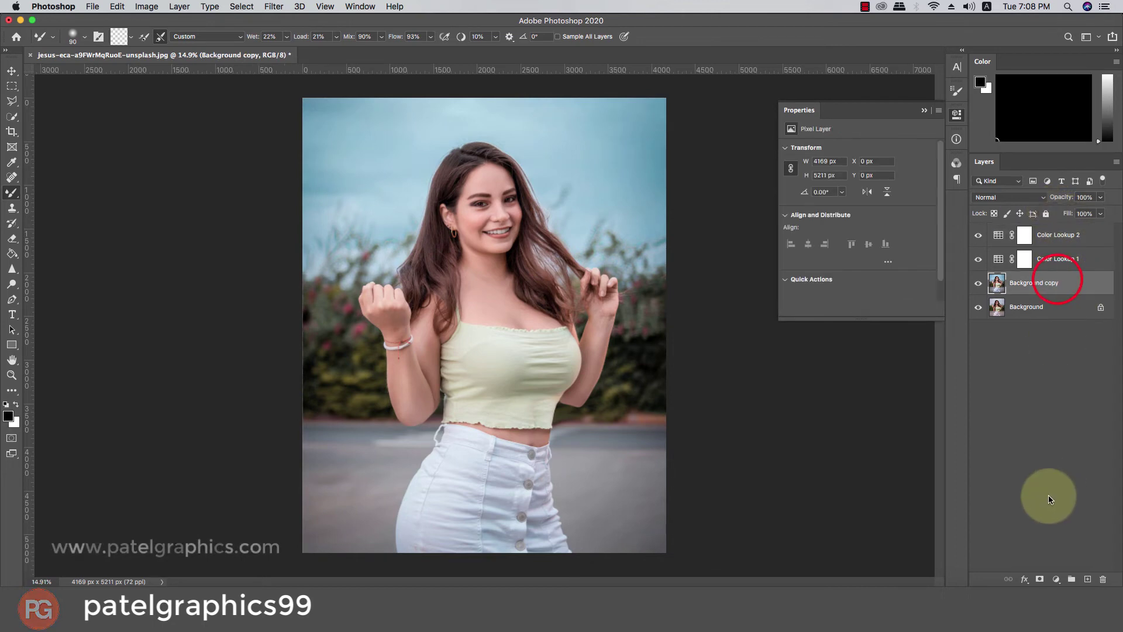
Apply Brightness 14 and Contrast 12 to the Background copy layer.
left_click(154, 9)
mouse_move(166, 38)
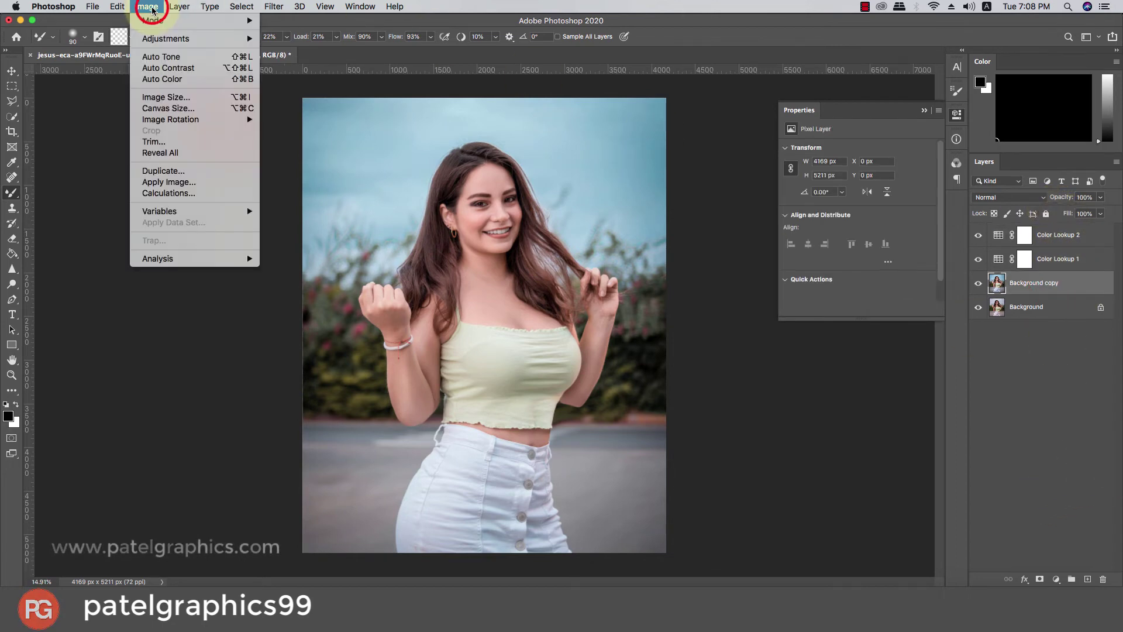
left_click(297, 41)
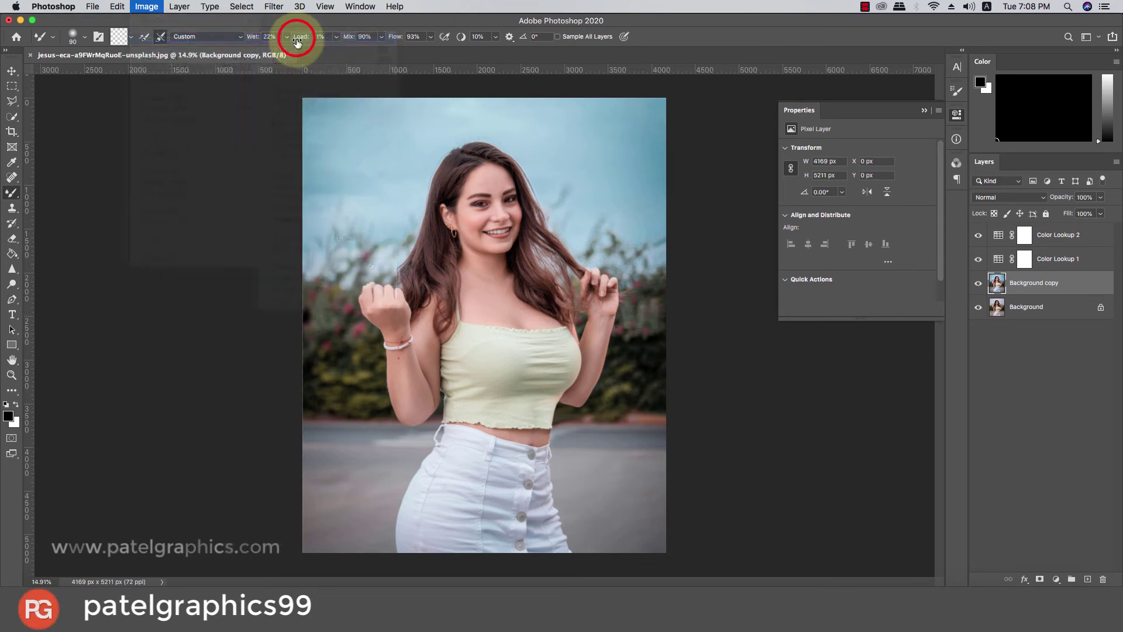
left_click(190, 69)
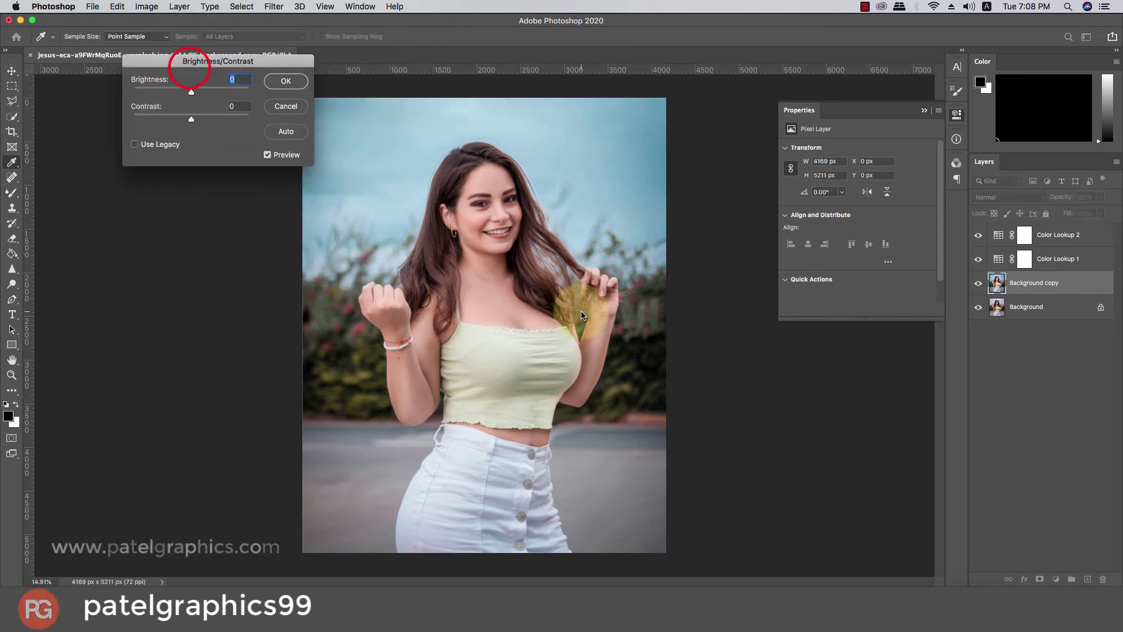
mouse_move(188, 61)
left_mouse_down()
mouse_move(162, 100)
mouse_move(167, 134)
left_mouse_up()
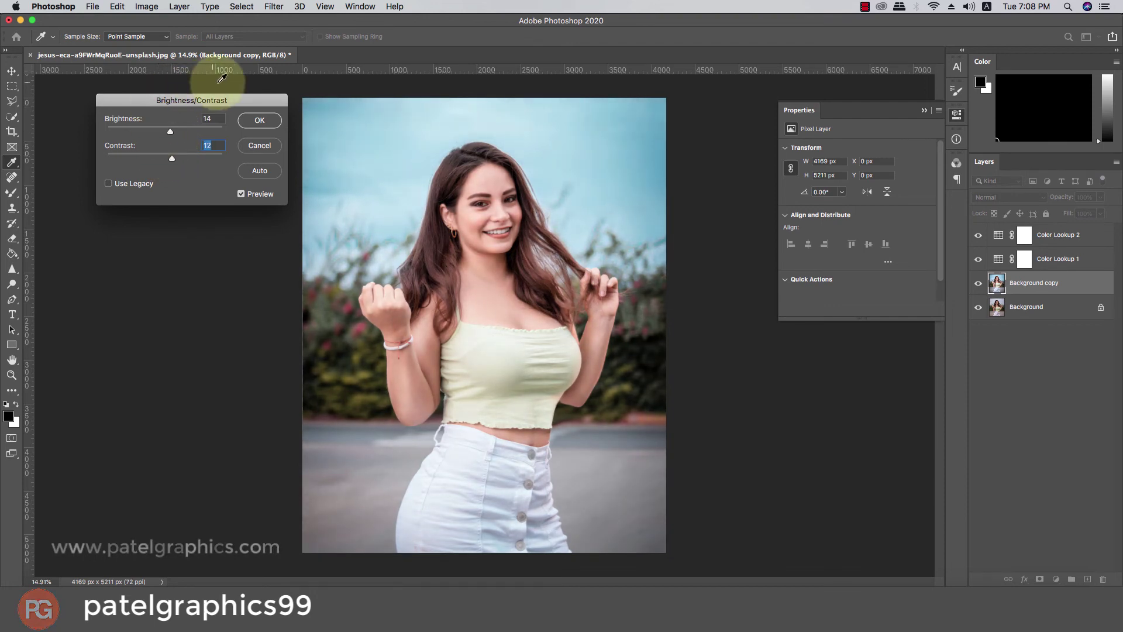
left_click(248, 117)
key("b")
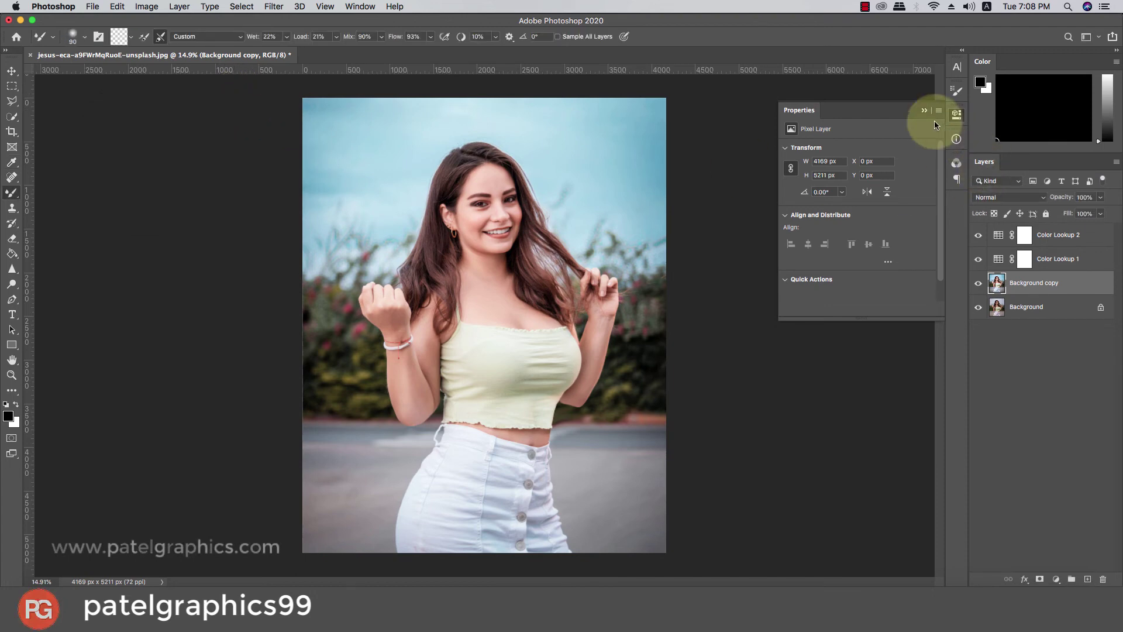
left_click(924, 110)
Group Color Lookup 2, Color Lookup 1 and Background copy into Group 1, then toggle it to compare.
left_click(1069, 236)
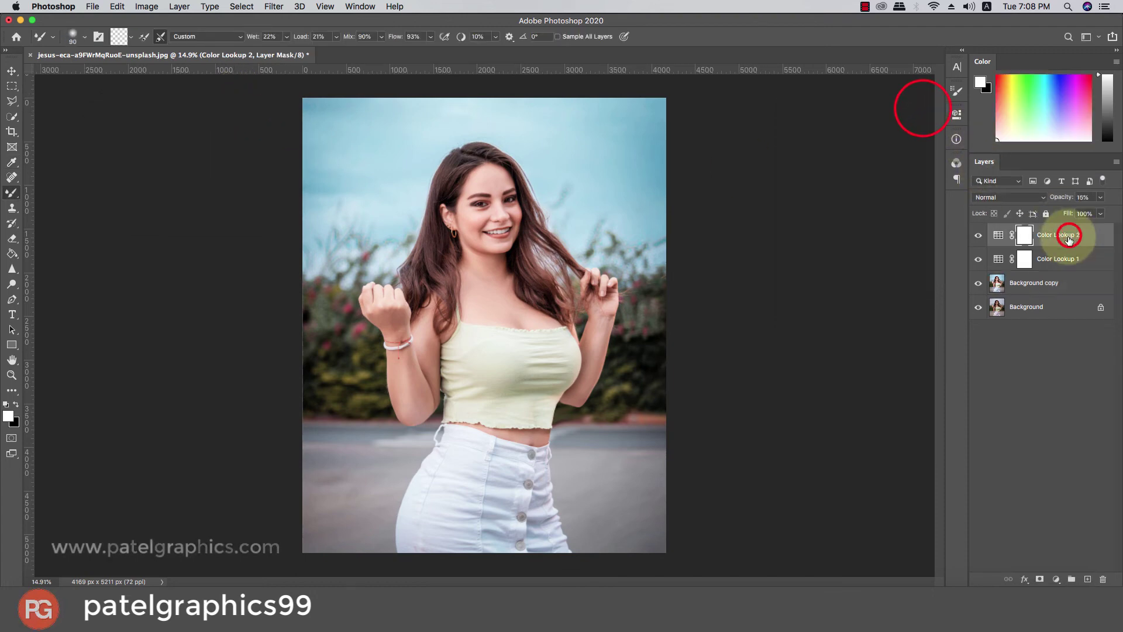
left_click(1044, 284, "shift")
key("ctrl+g")
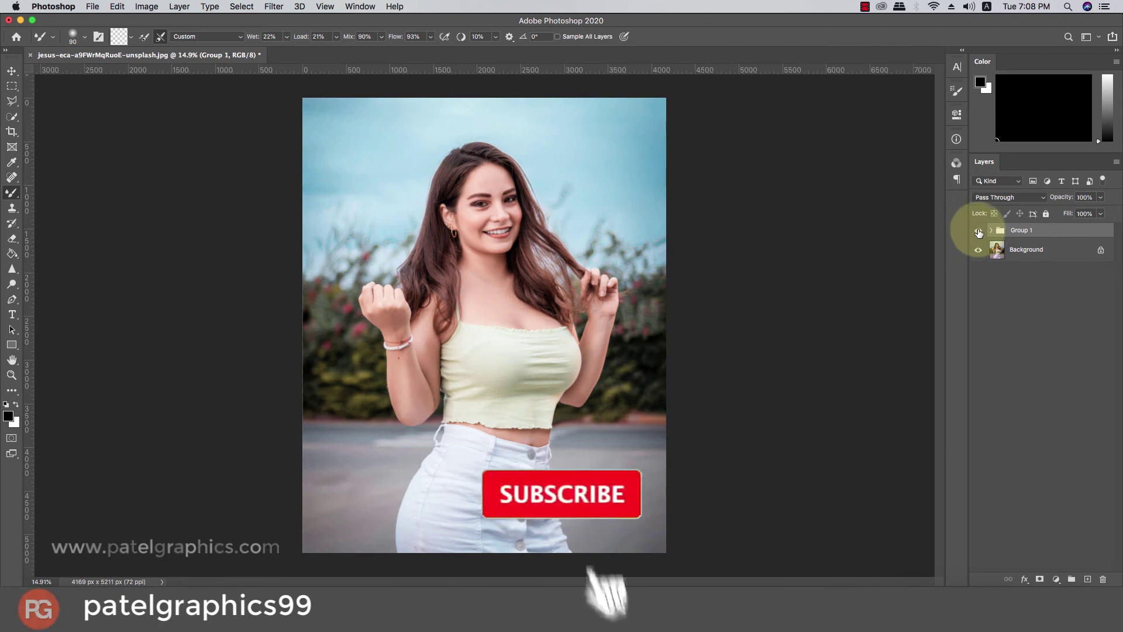
left_click(980, 231)
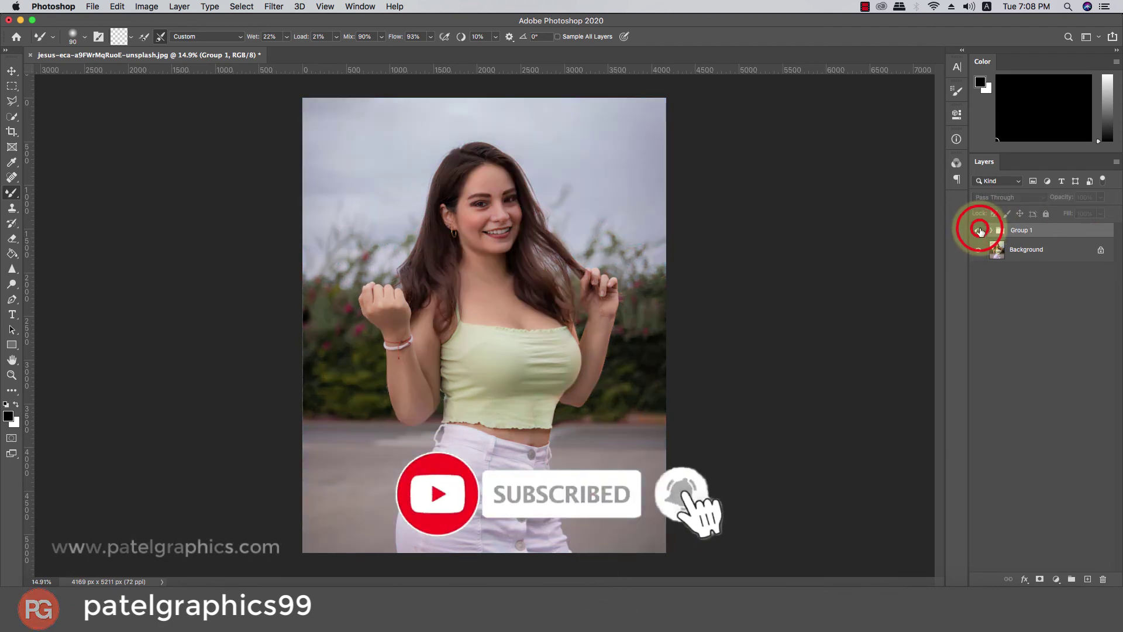
left_click(979, 231)
left_click(980, 231)
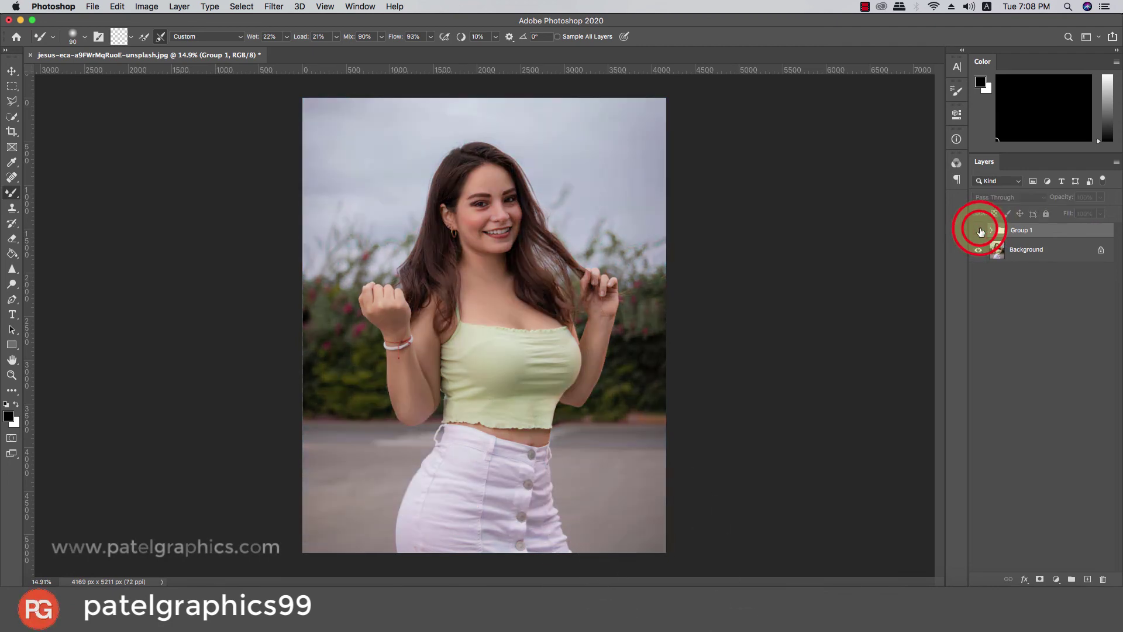
left_click(980, 231)
left_click(980, 231)
left_click(980, 231)
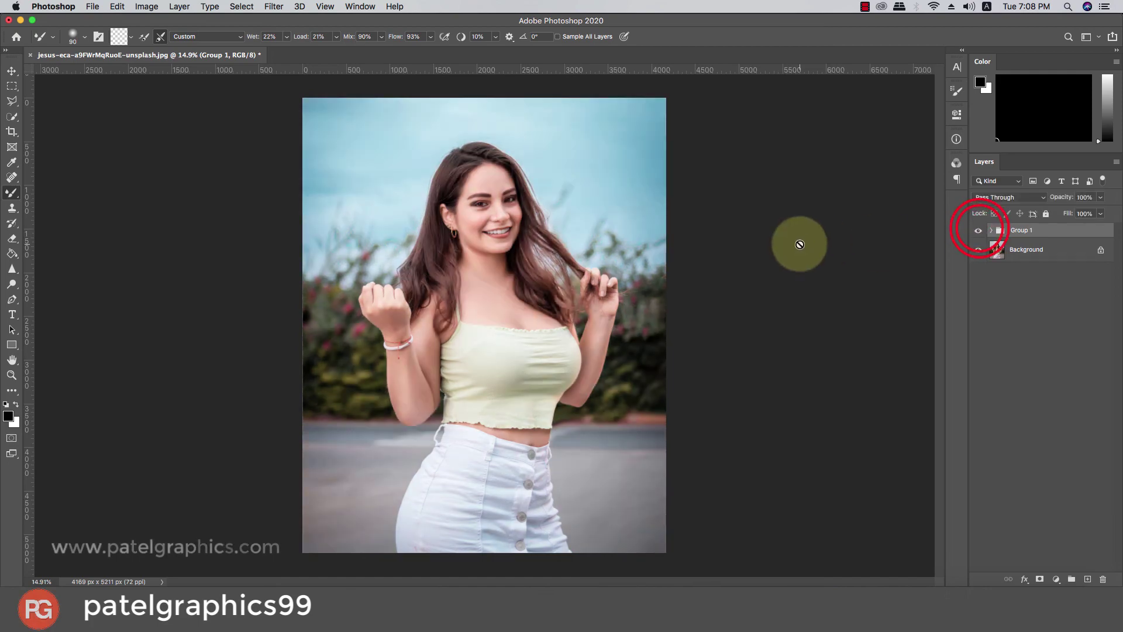
scroll(794, 243, "up", 2)
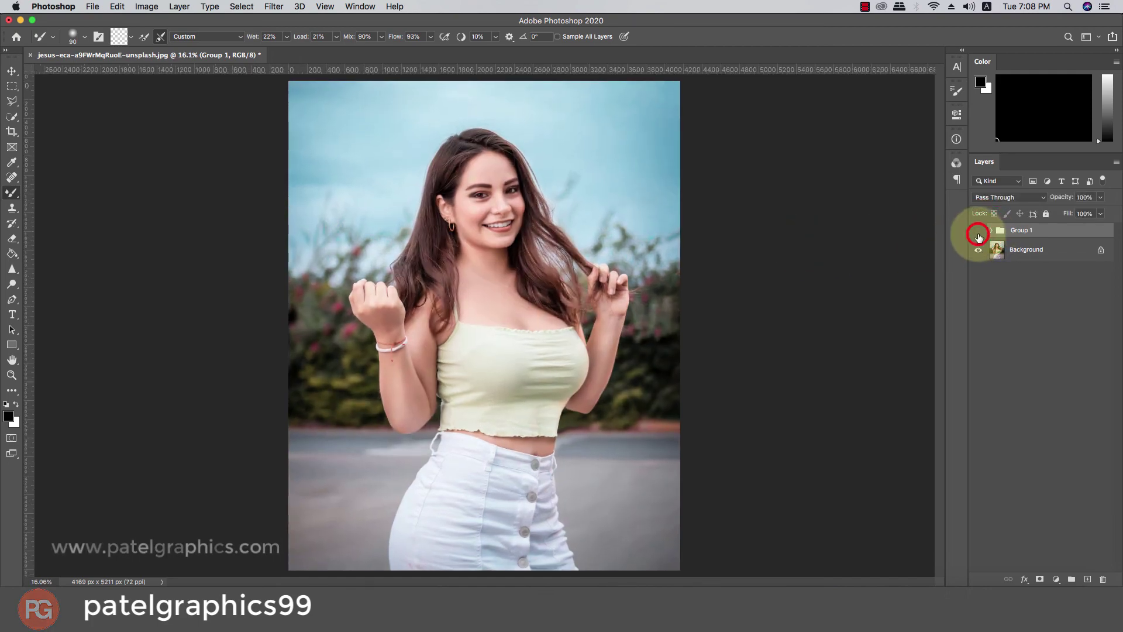
left_click(980, 234)
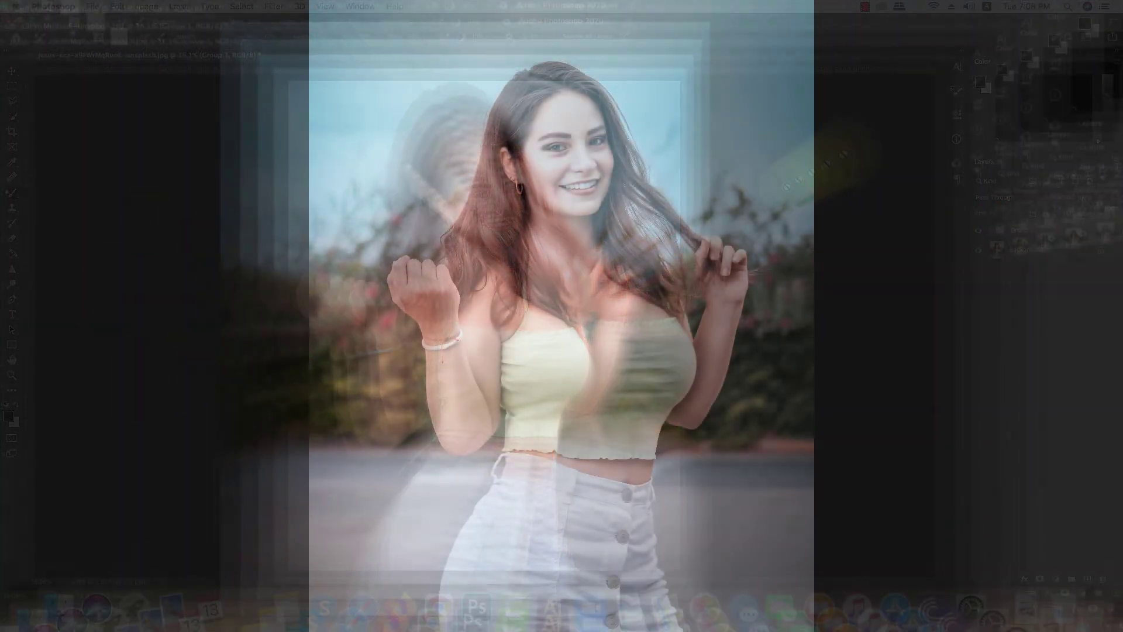